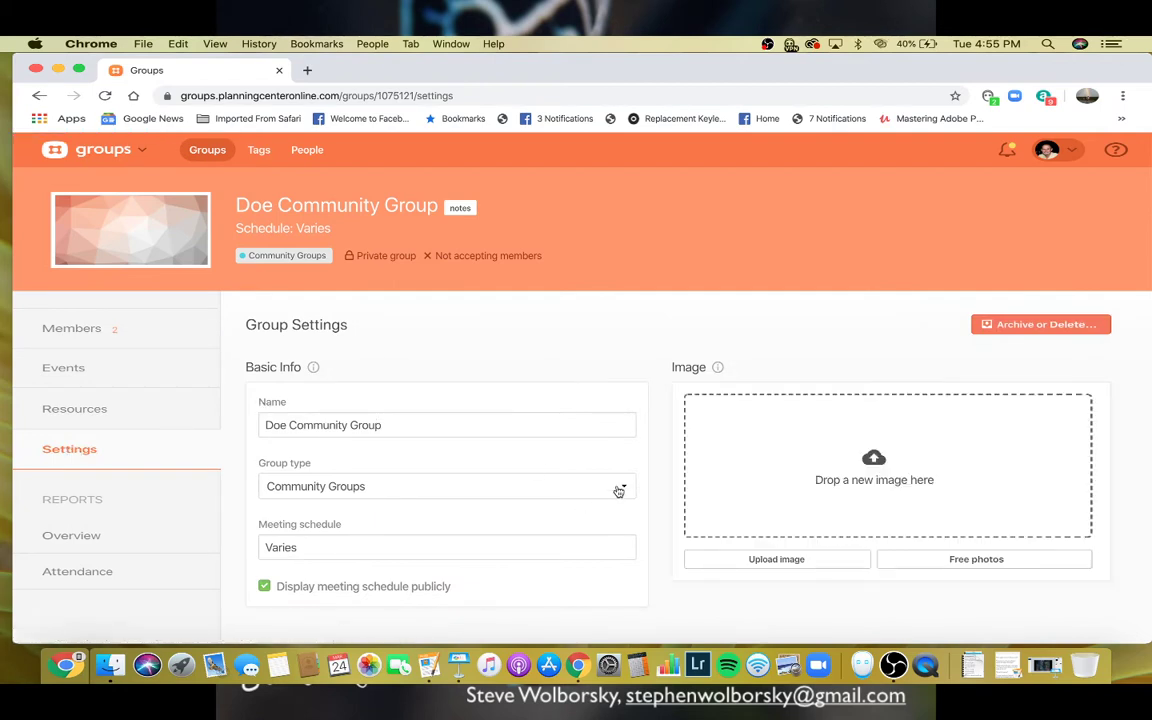
- Replace the meeting schedule 'Varies' with 'Every Friday @ 6 pm' and save it
left_click(344, 547)
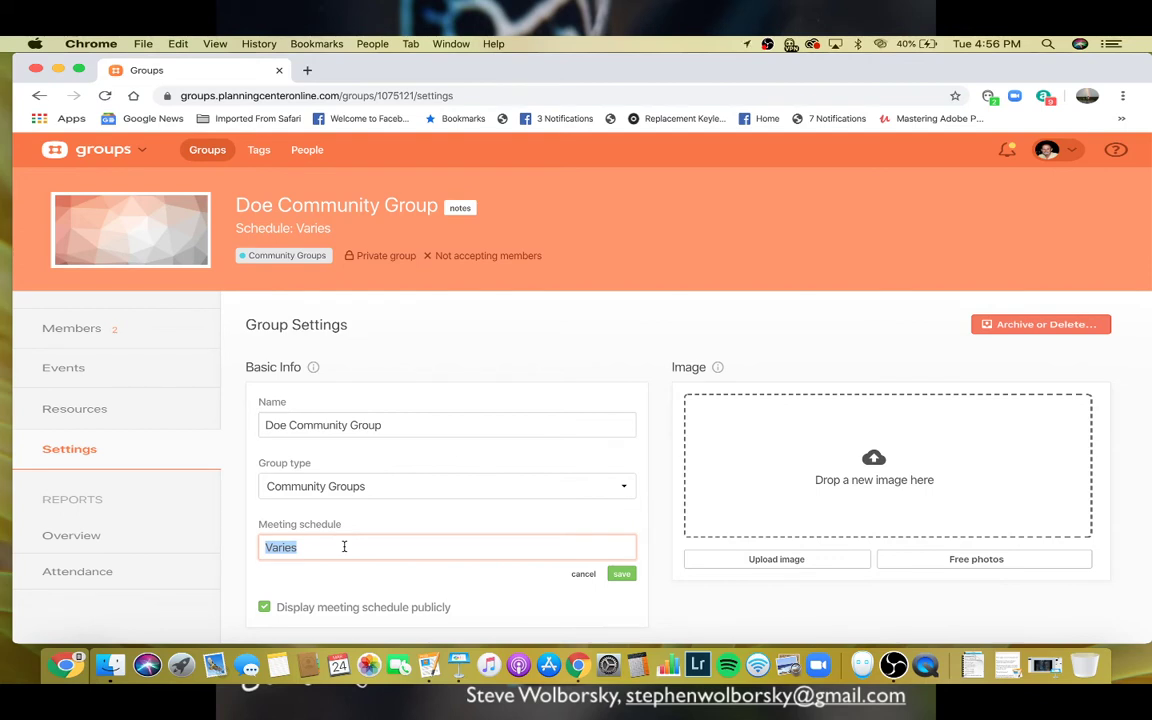
type("EVERY FRIDAY")
key("BackSpace")
key("BackSpace")
key("BackSpace")
key("BackSpace")
key("BackSpace")
key("BackSpace")
key("BackSpace")
key("BackSpace")
type("very")
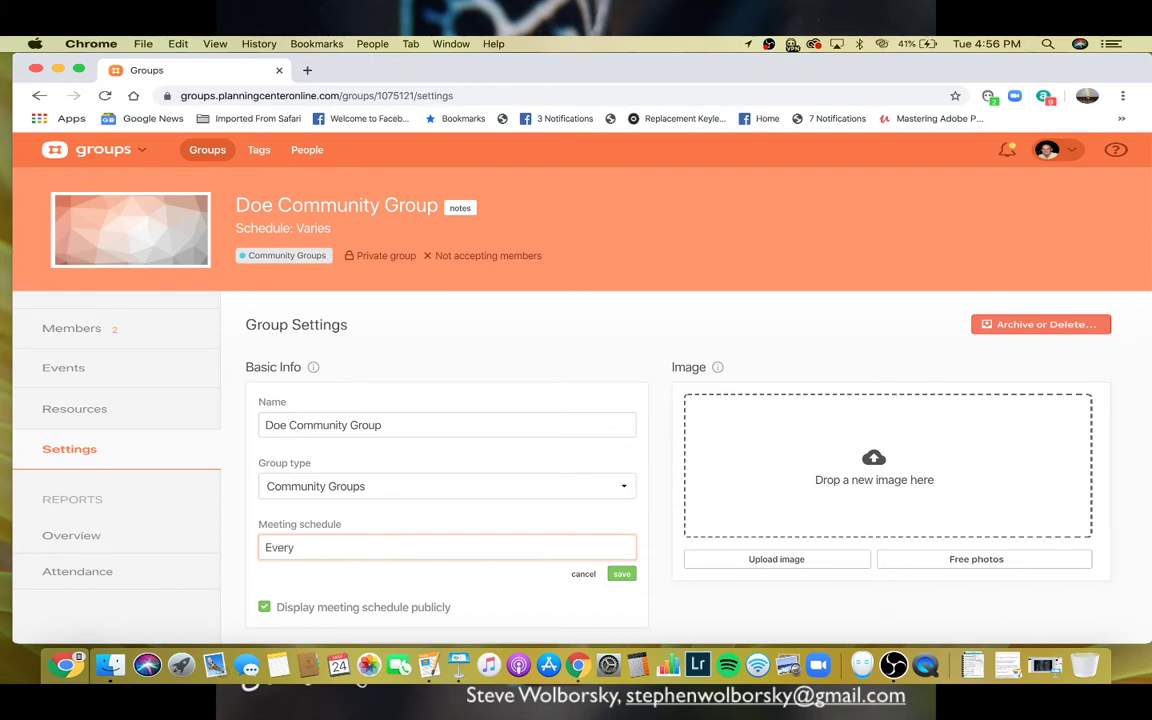
type(" Friday @ 6")
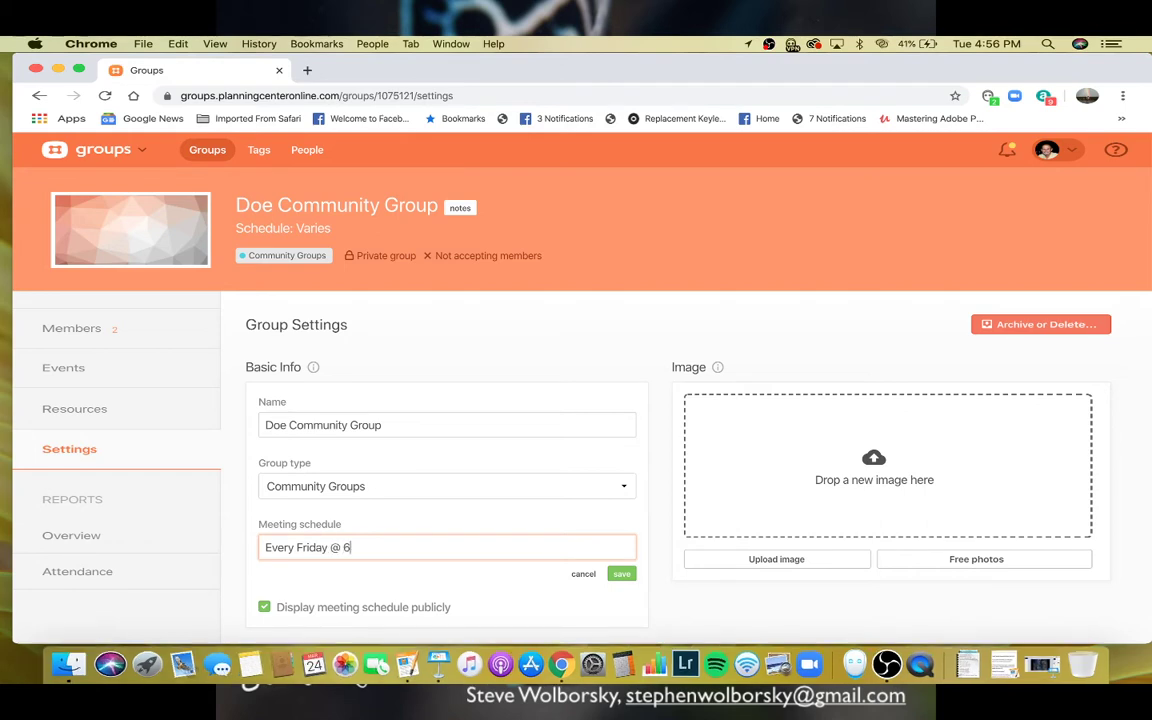
type(" pm")
left_click(620, 577)
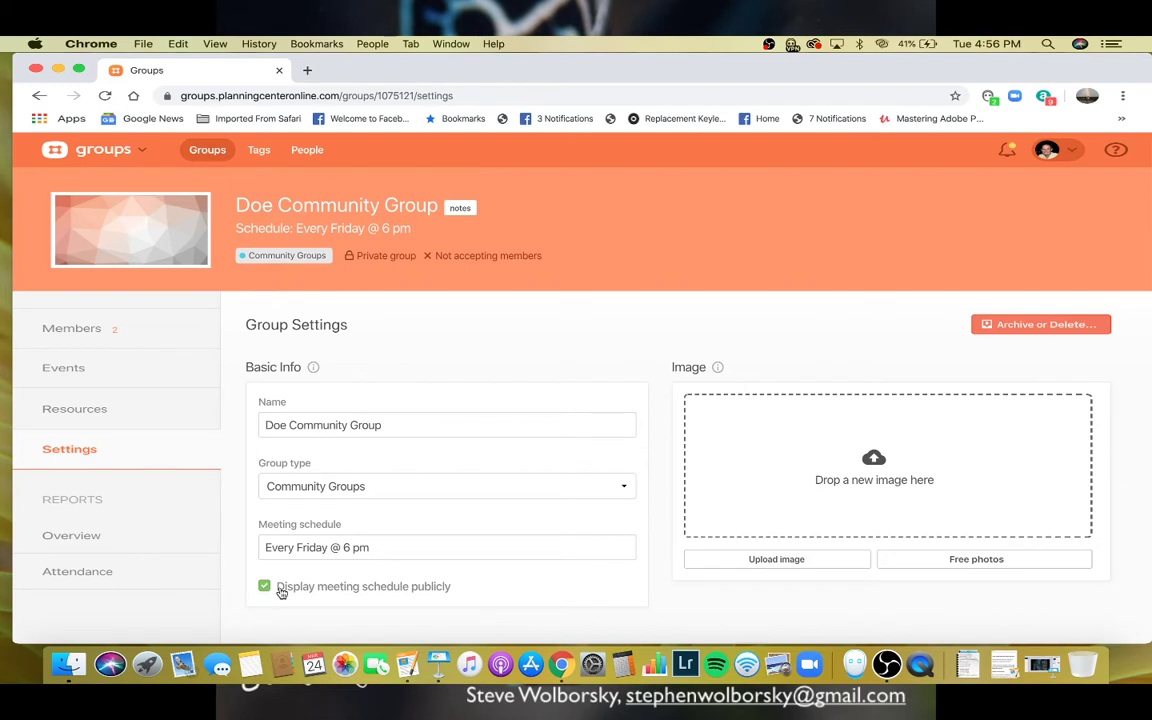
scroll(680, 605, "down", 3)
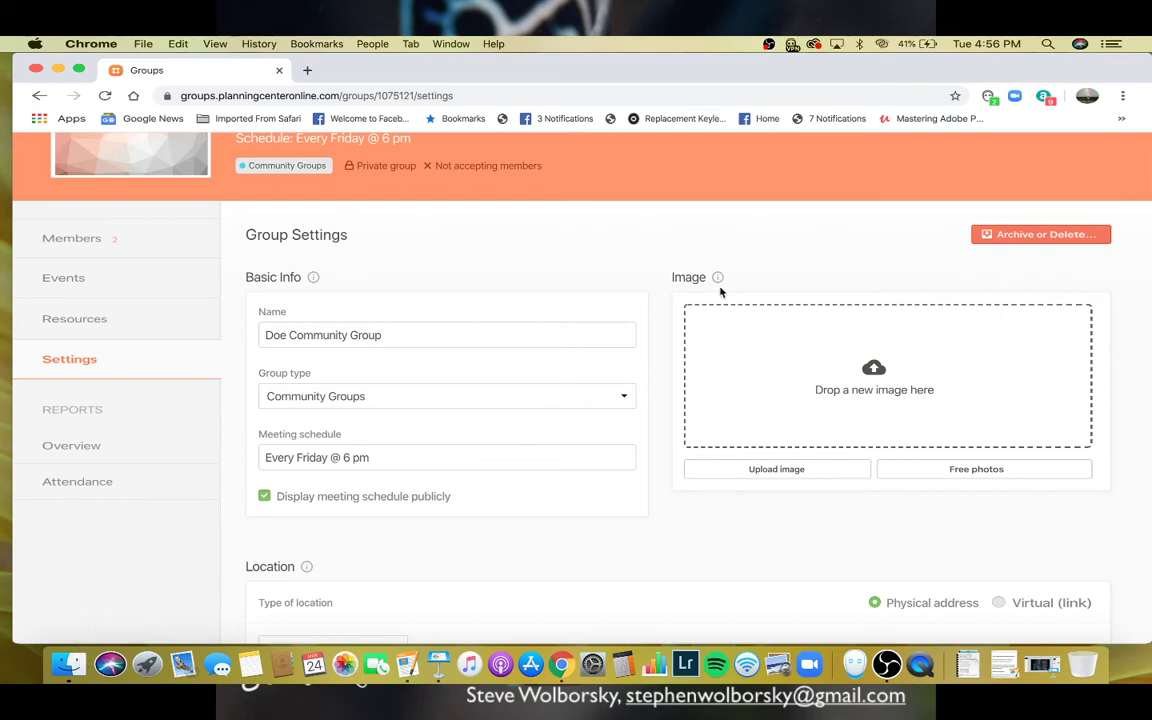
- Drag IMG_3303.jpg from Finder's Pictures folder onto the group's 'Drop a new image here' area
left_click(68, 664)
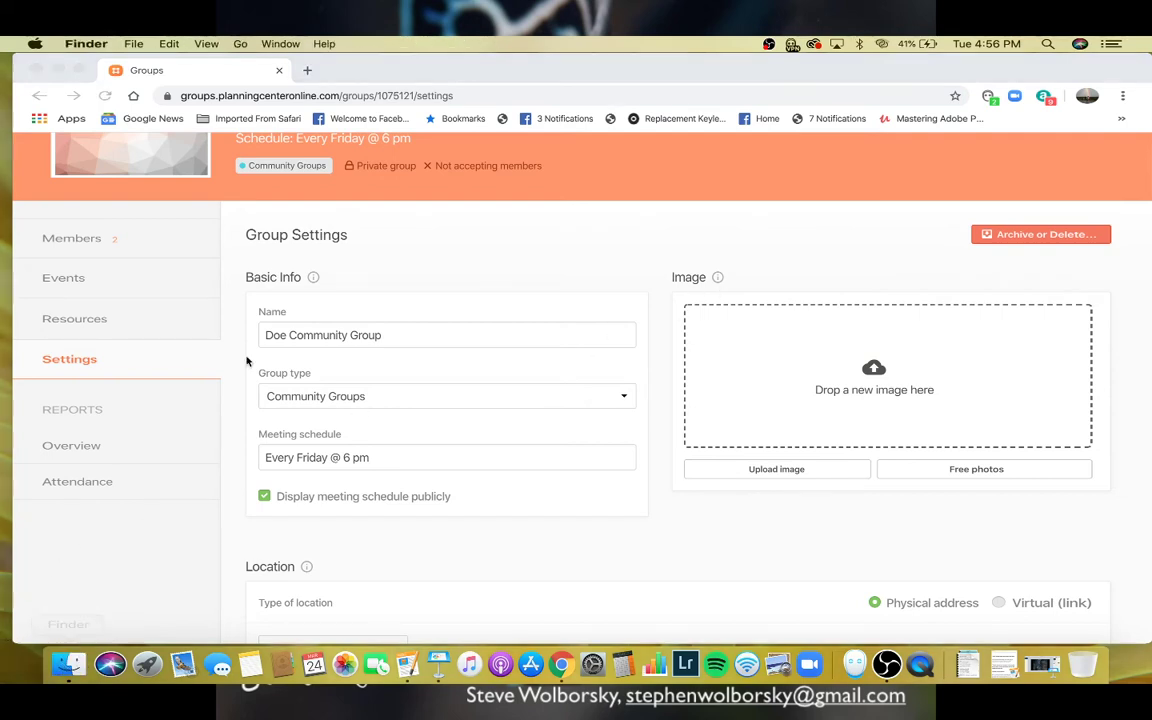
left_click_drag(600, 141, 318, 148)
left_click(285, 213)
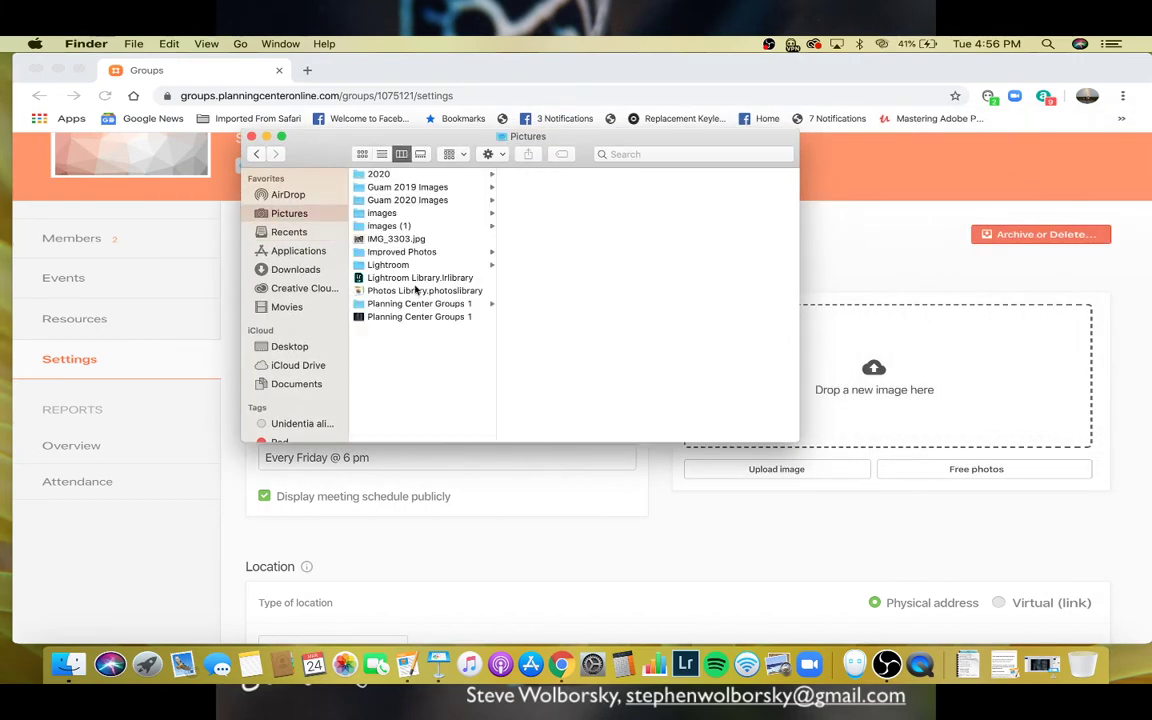
left_click(400, 239)
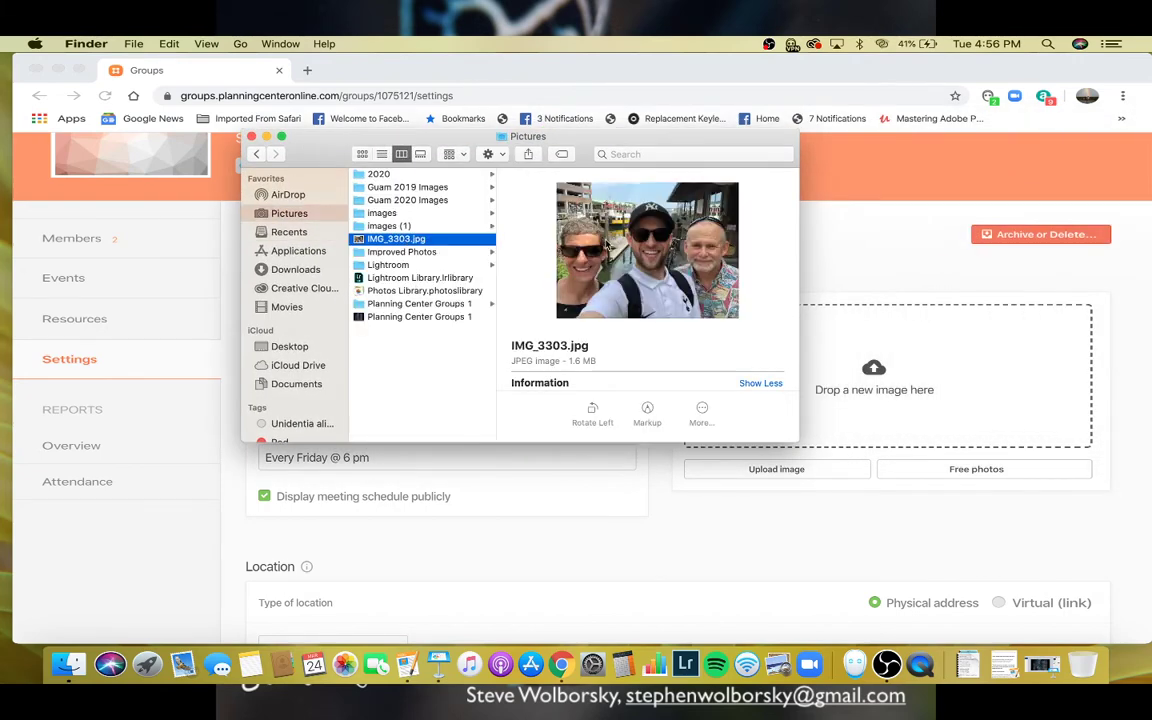
left_click_drag(883, 326, 878, 385)
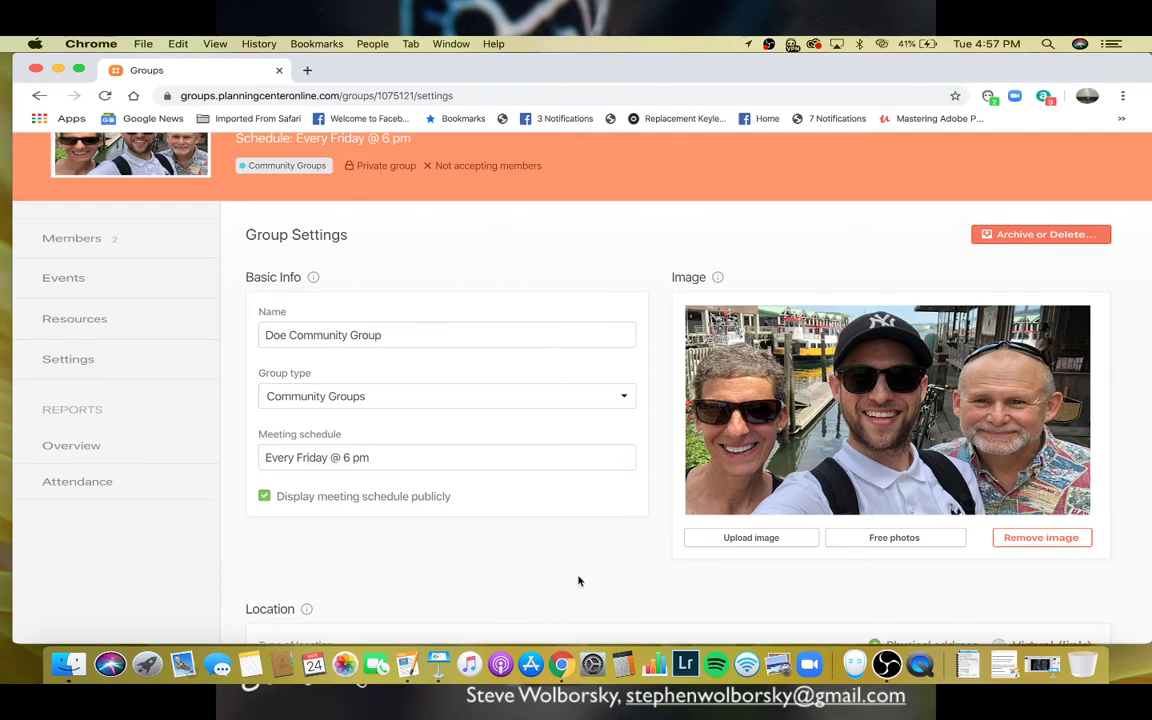
- Scroll down to Location and choose 'Create a new location...' from the location dropdown
scroll(578, 580, "down", 2)
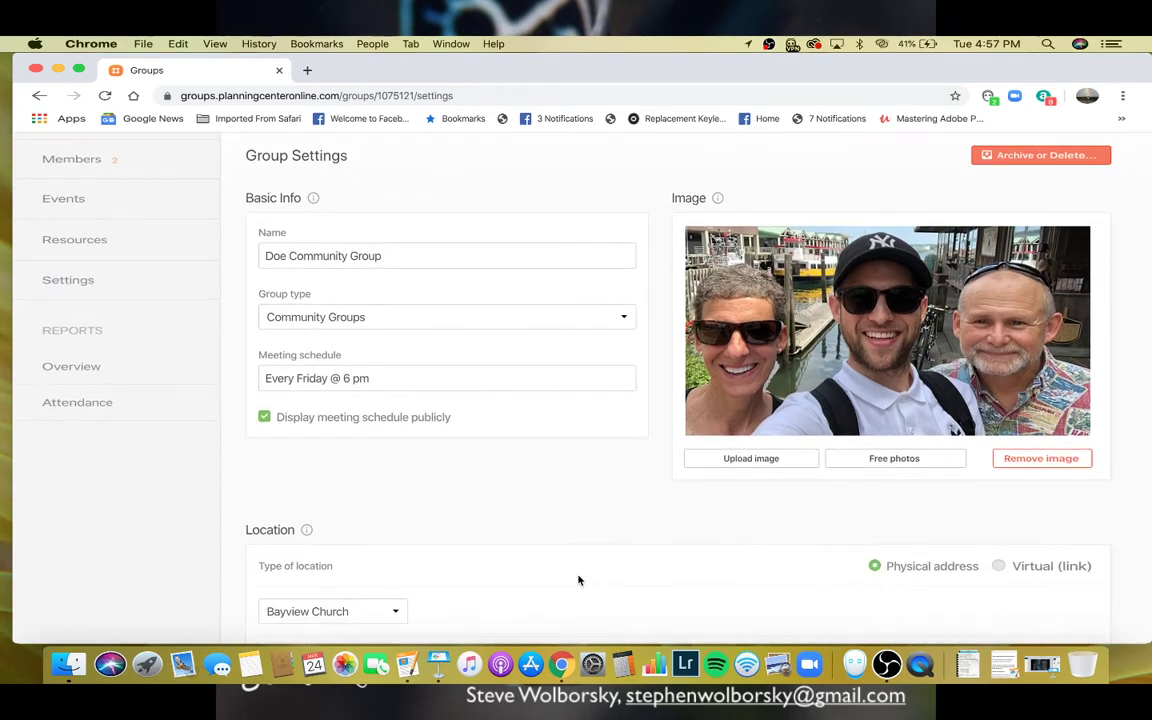
scroll(578, 580, "down", 3)
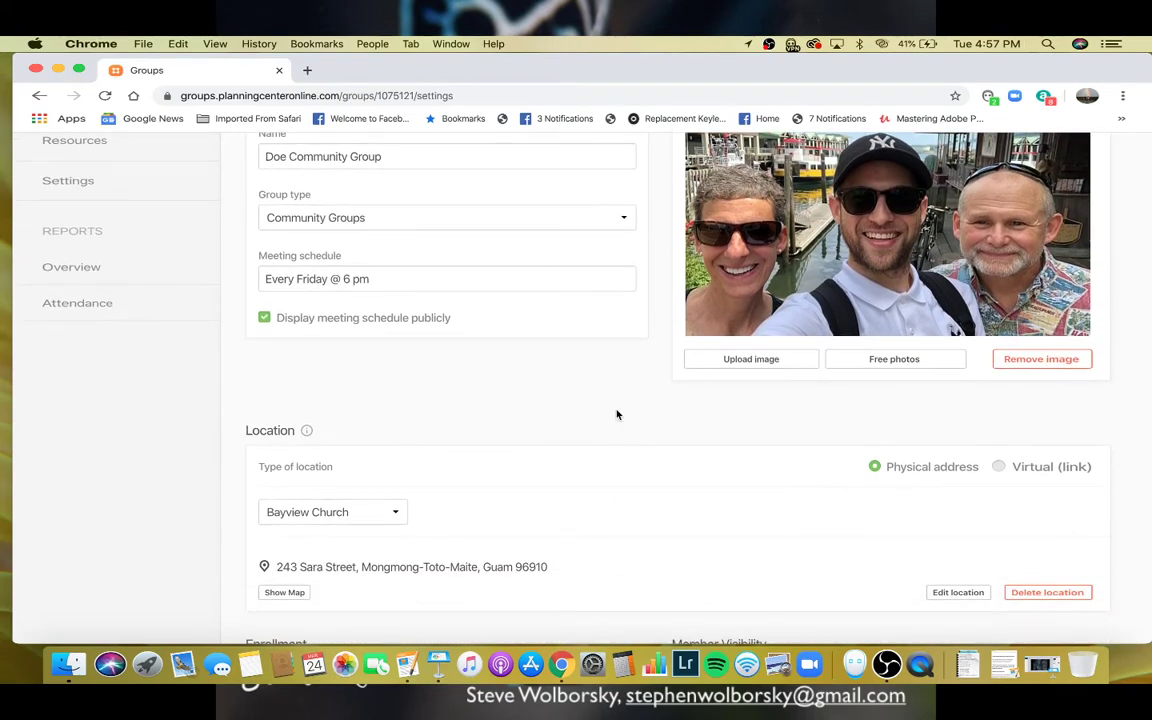
scroll(617, 414, "down", 5)
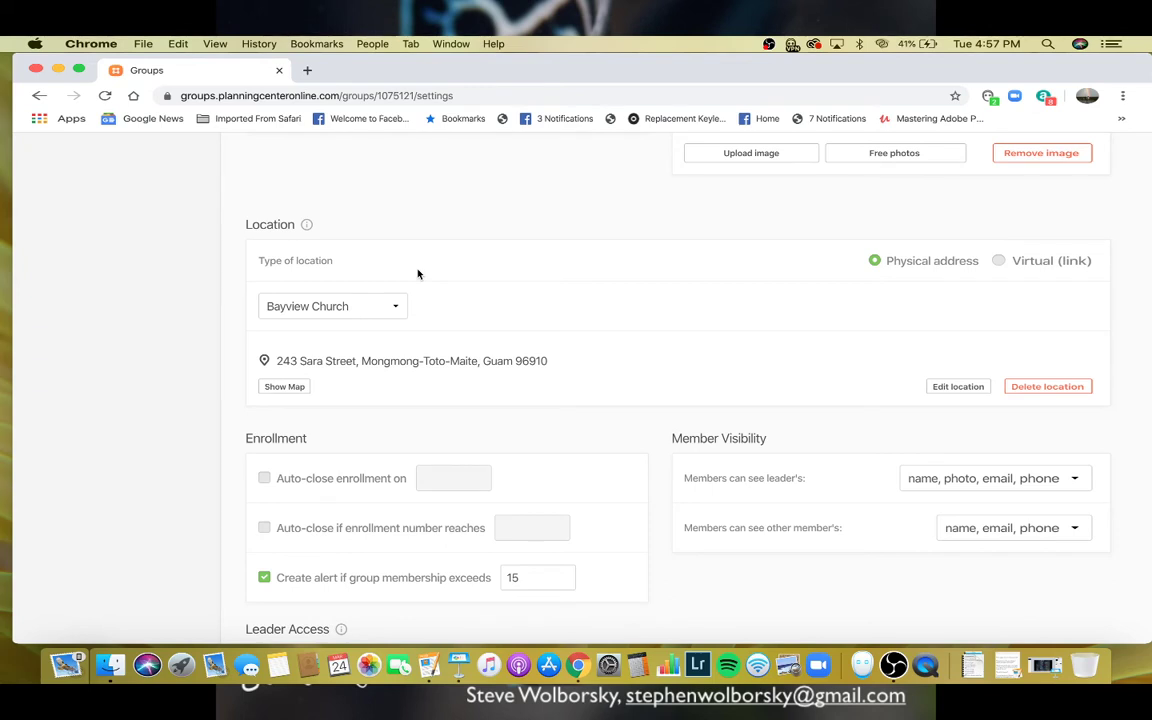
left_click(393, 310)
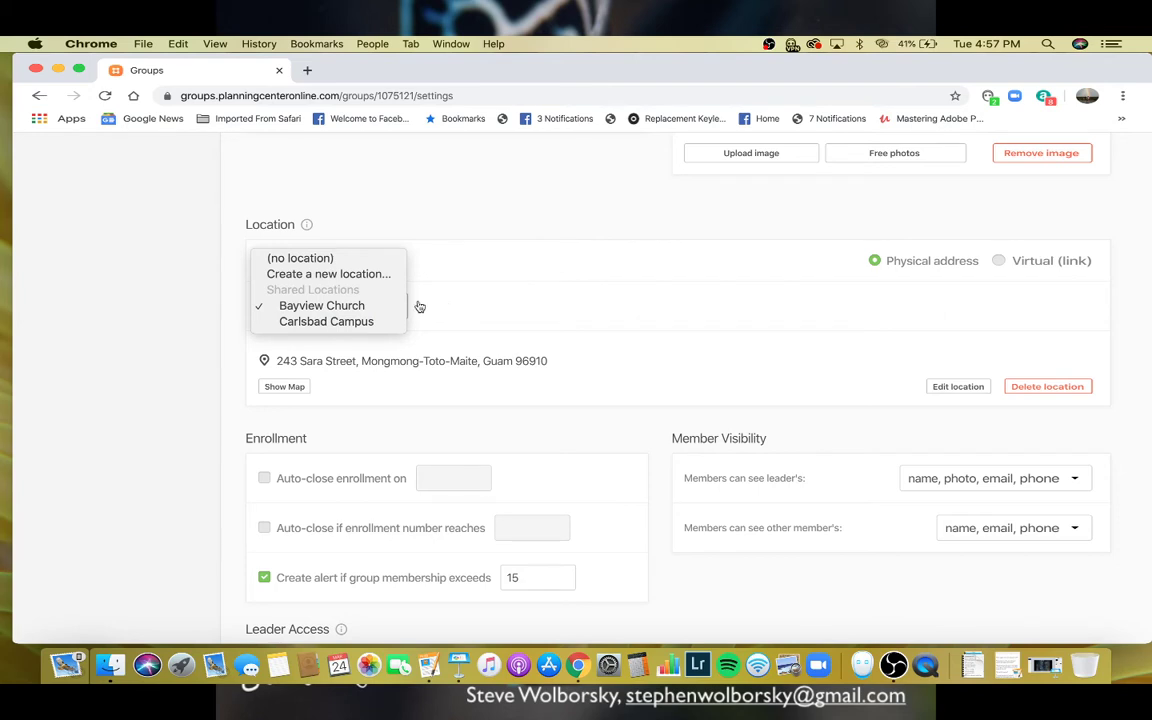
left_click(391, 306)
left_click(391, 306)
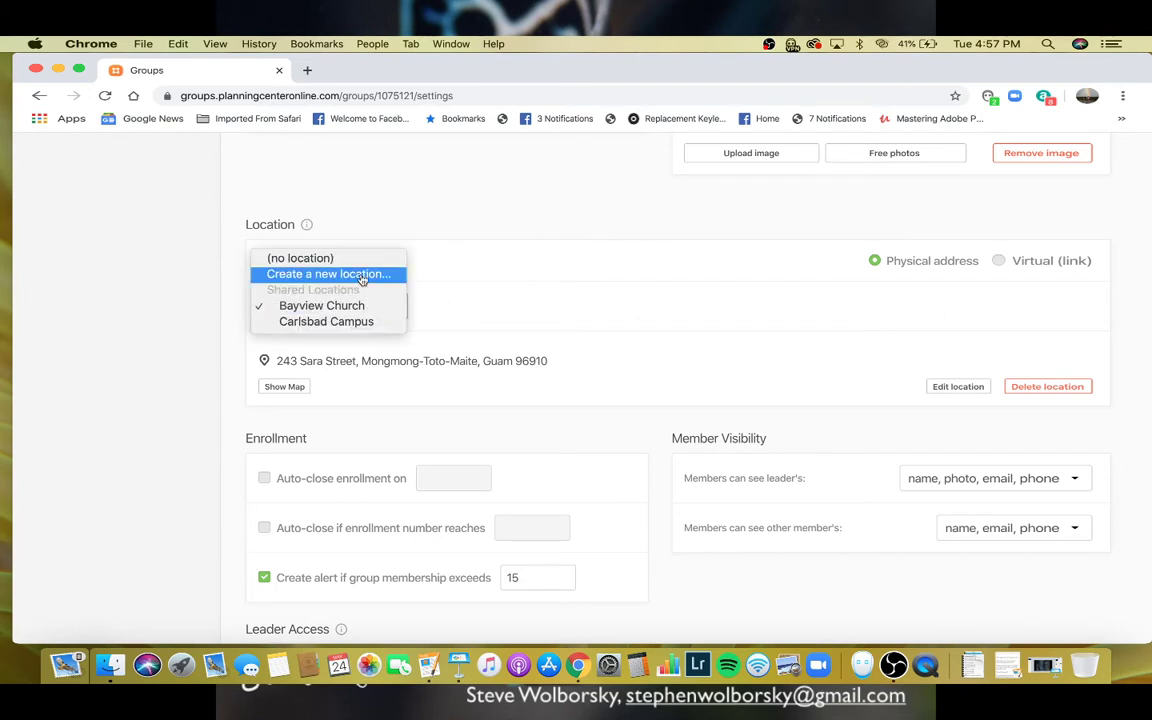
left_click(363, 276)
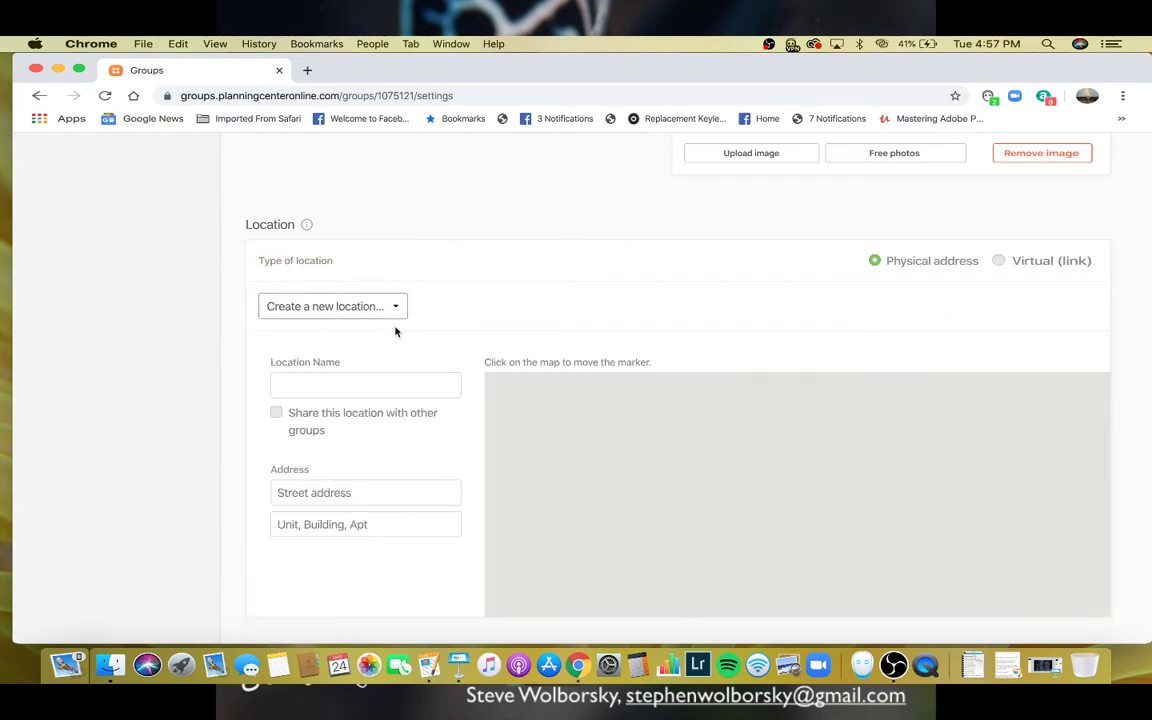
left_click(293, 378)
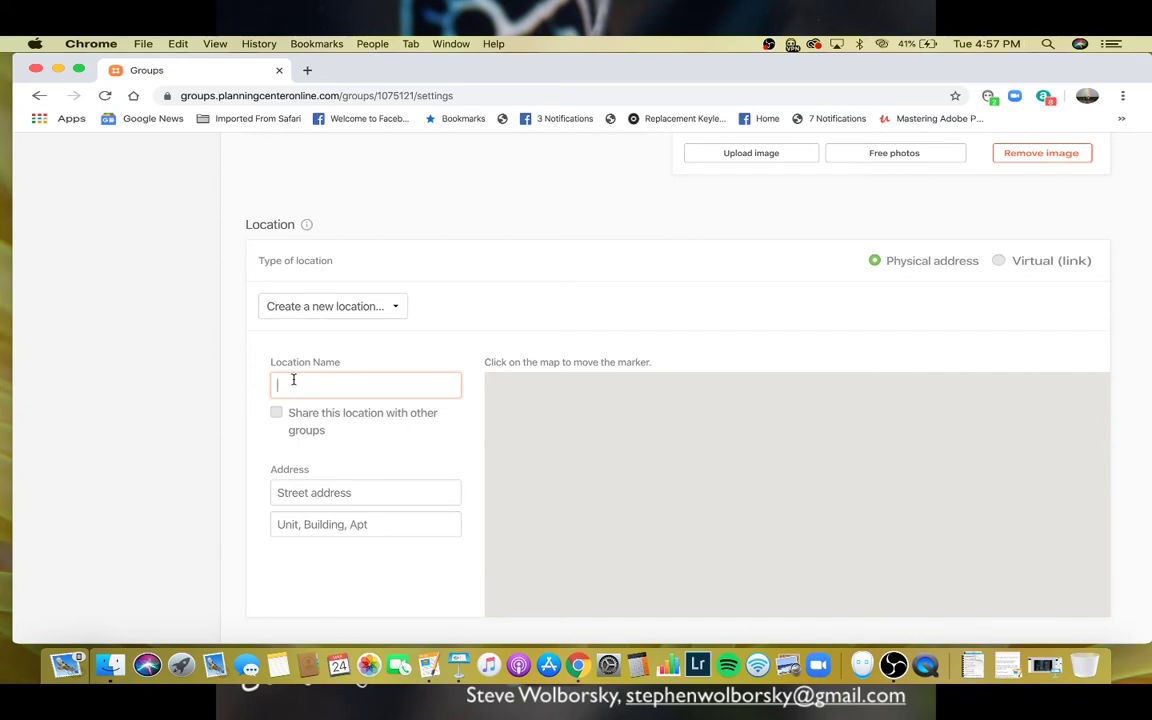
type("Wolborsky")
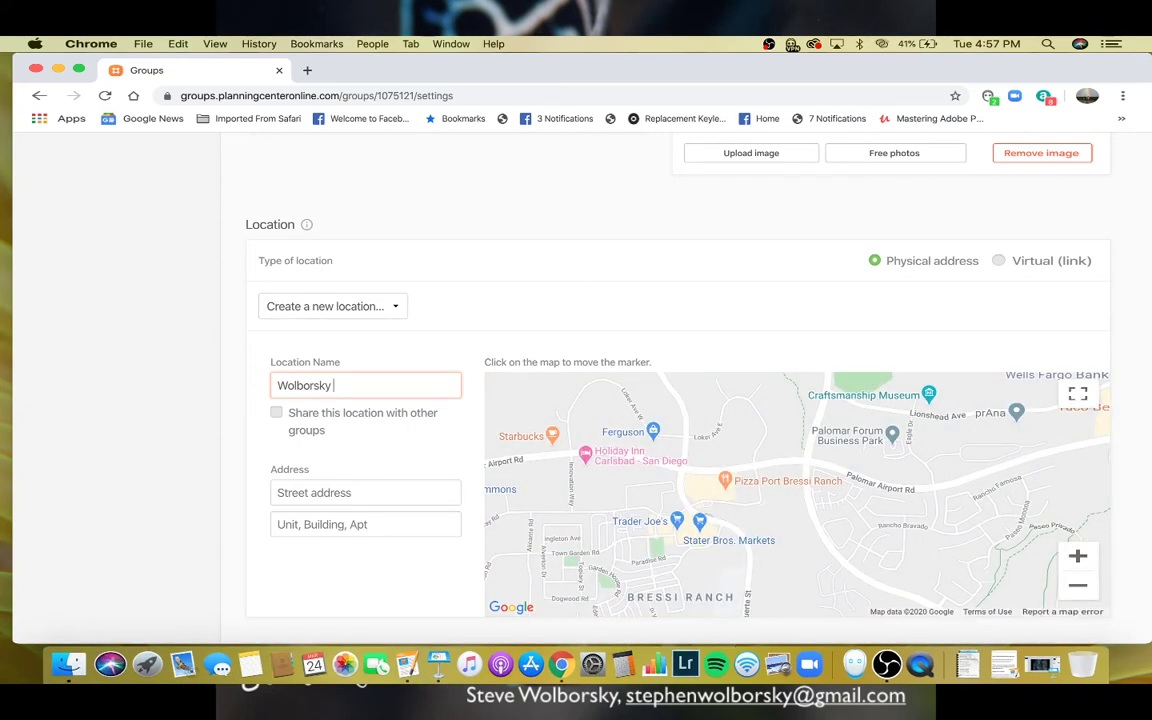
type(" Hom,ee")
left_click(384, 496)
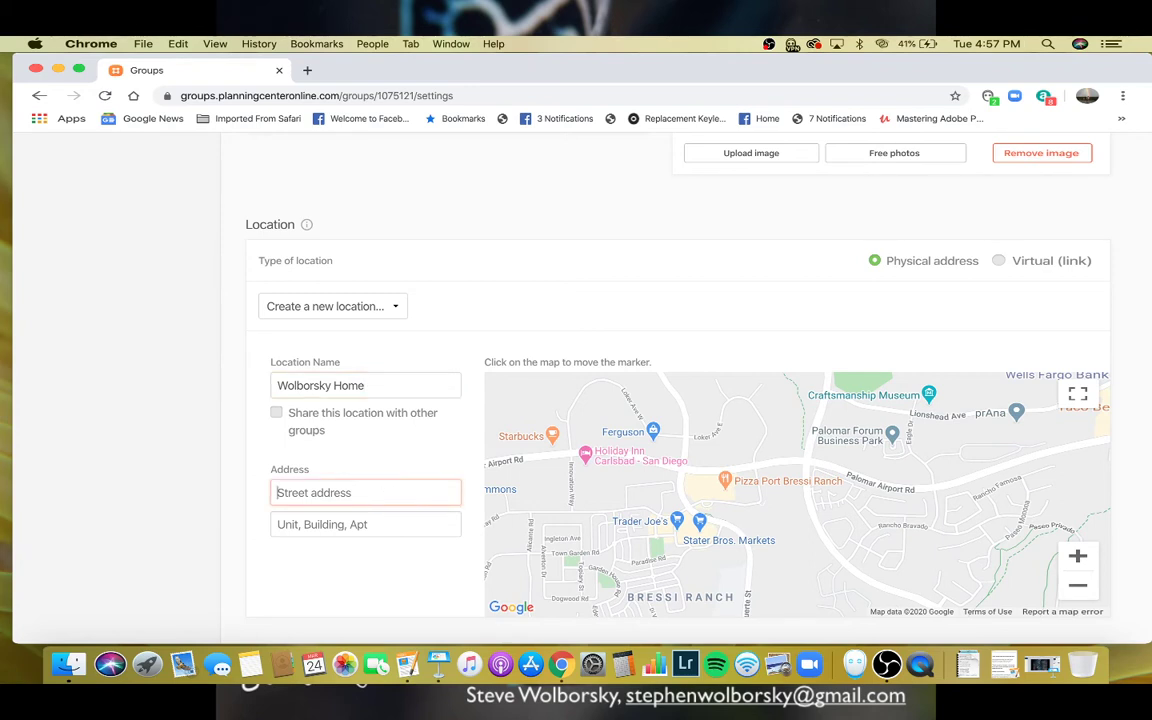
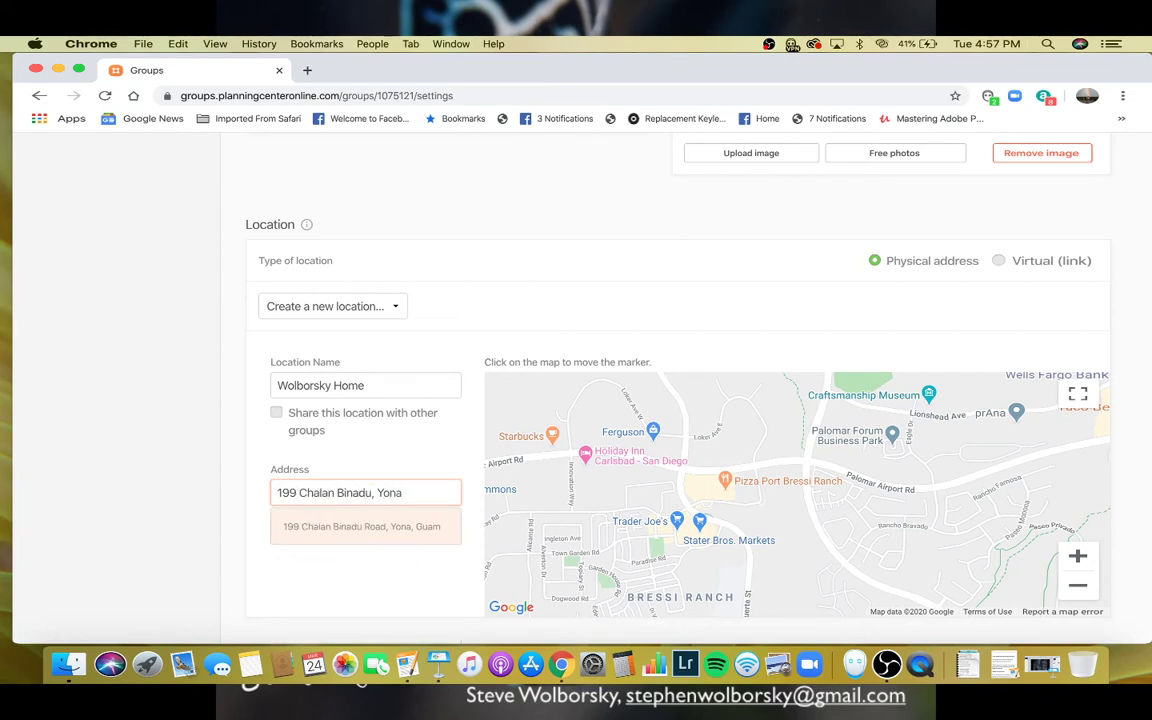
left_click(355, 526)
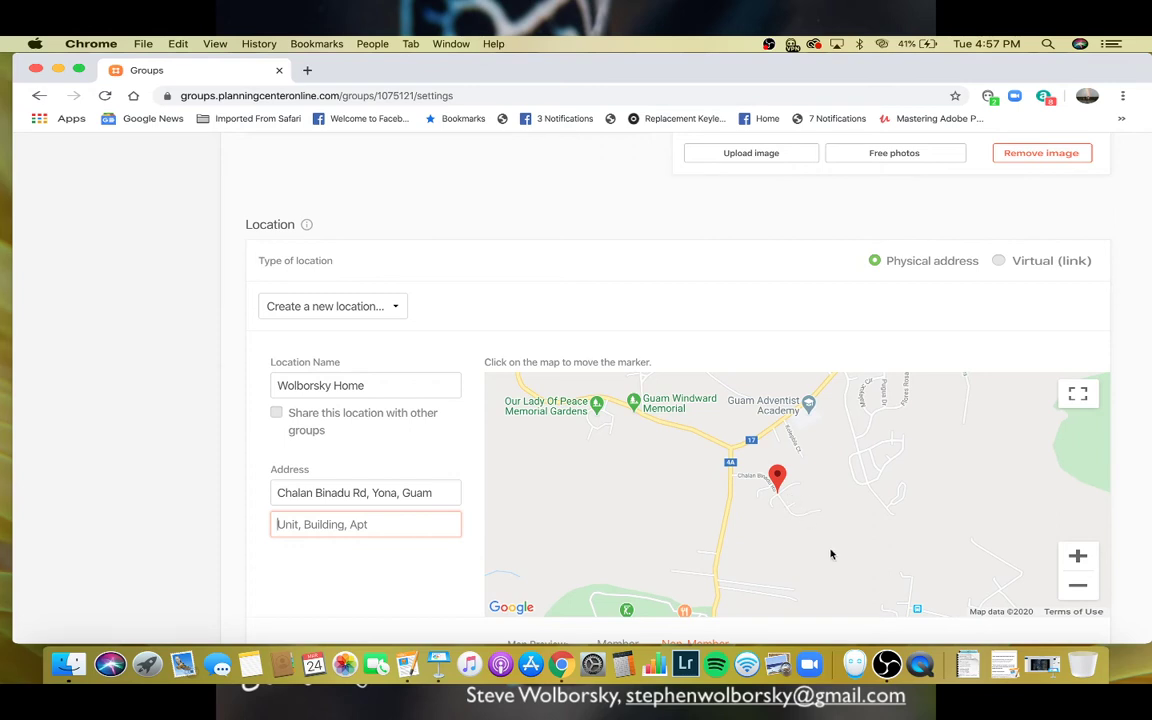
- Change Non-Member Display from Approximate to Exact and save the new location
scroll(830, 553, "down", 1)
scroll(832, 556, "down", 2)
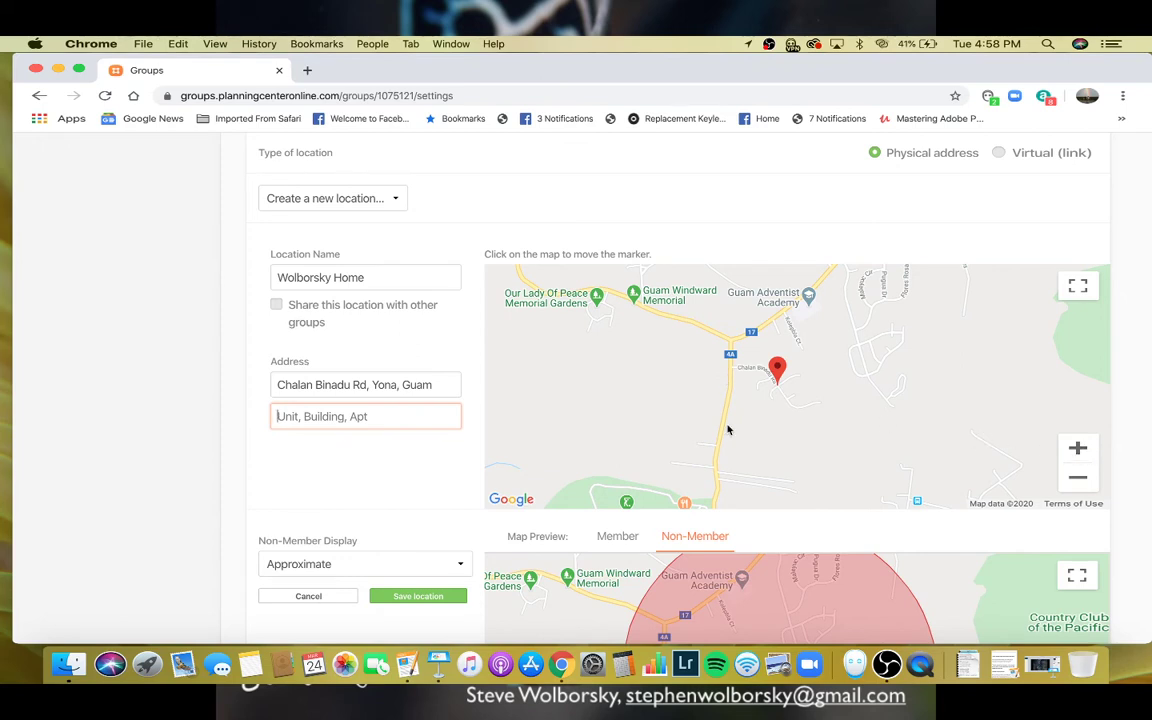
scroll(620, 462, "down", 1)
scroll(620, 462, "up", 2)
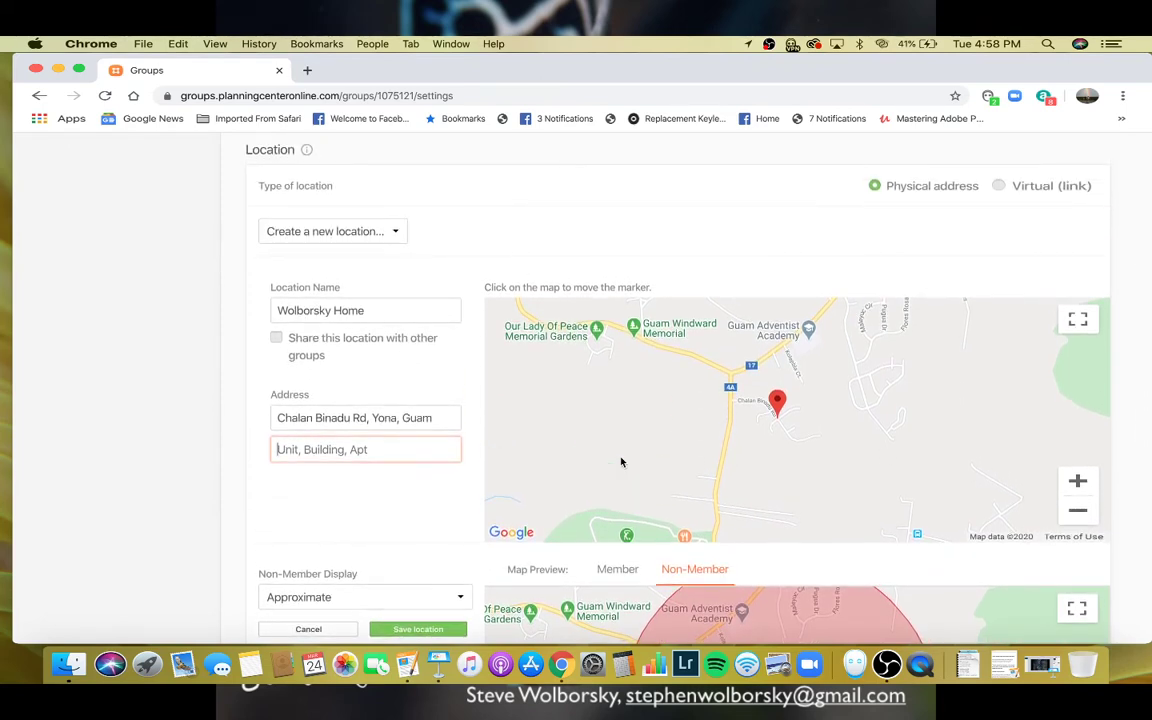
scroll(620, 462, "down", 4)
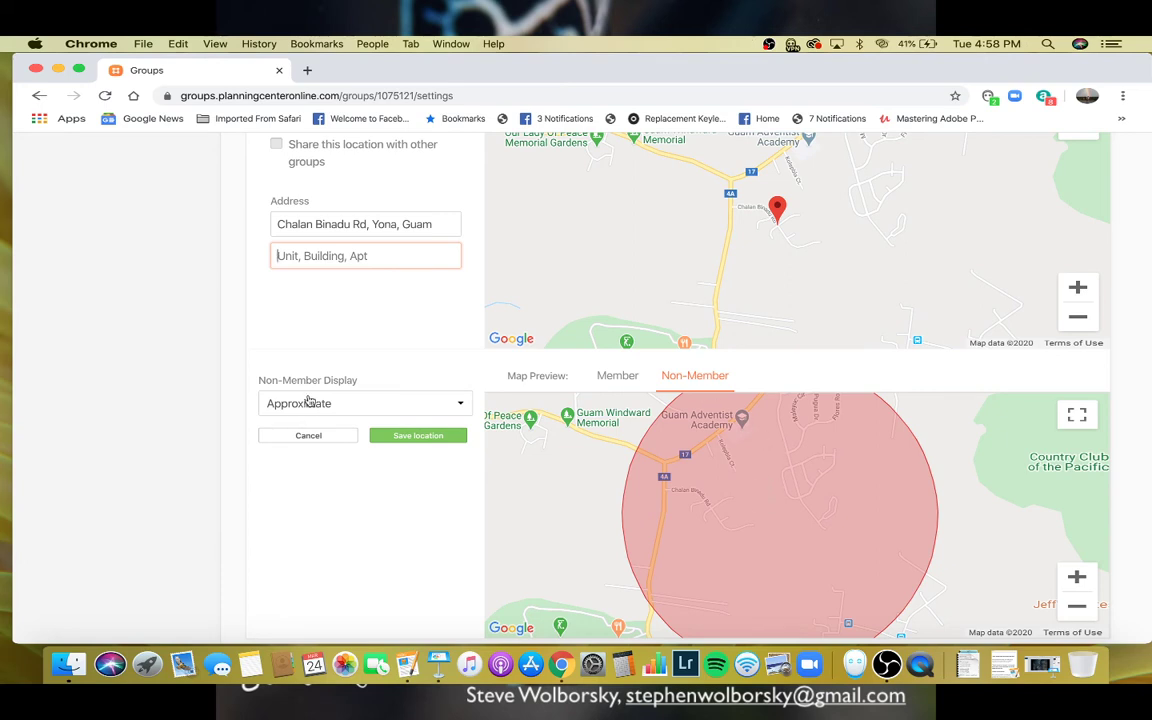
left_click(460, 404)
left_click(437, 418)
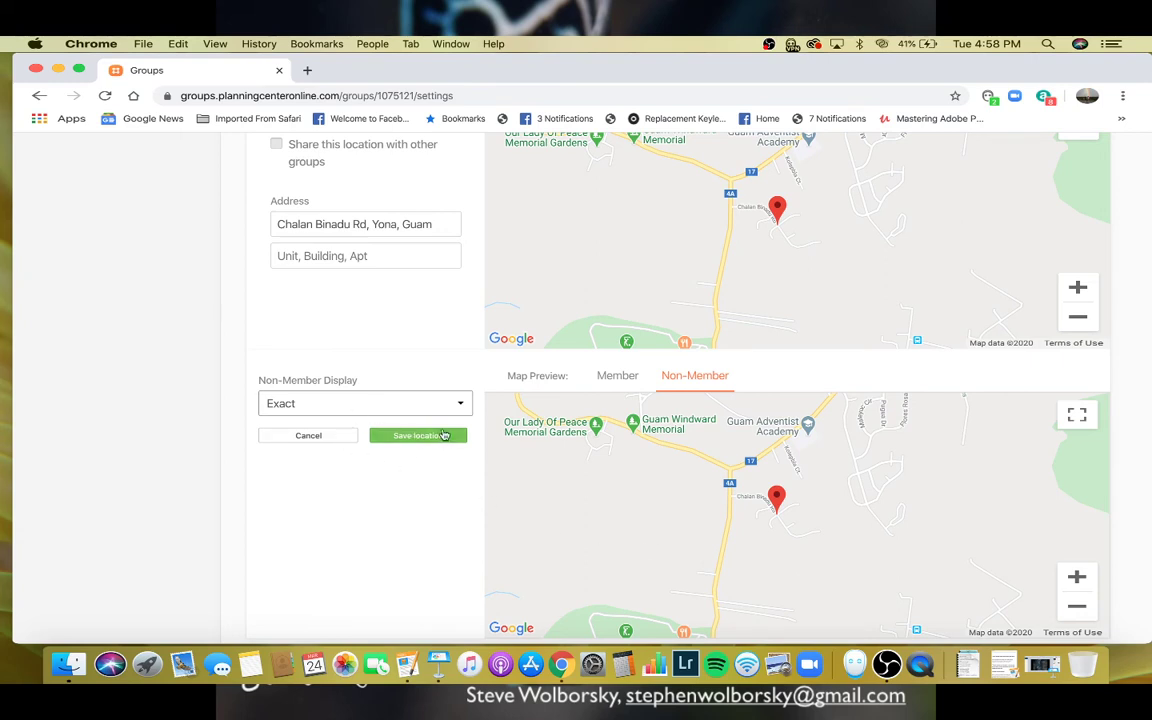
left_click(438, 436)
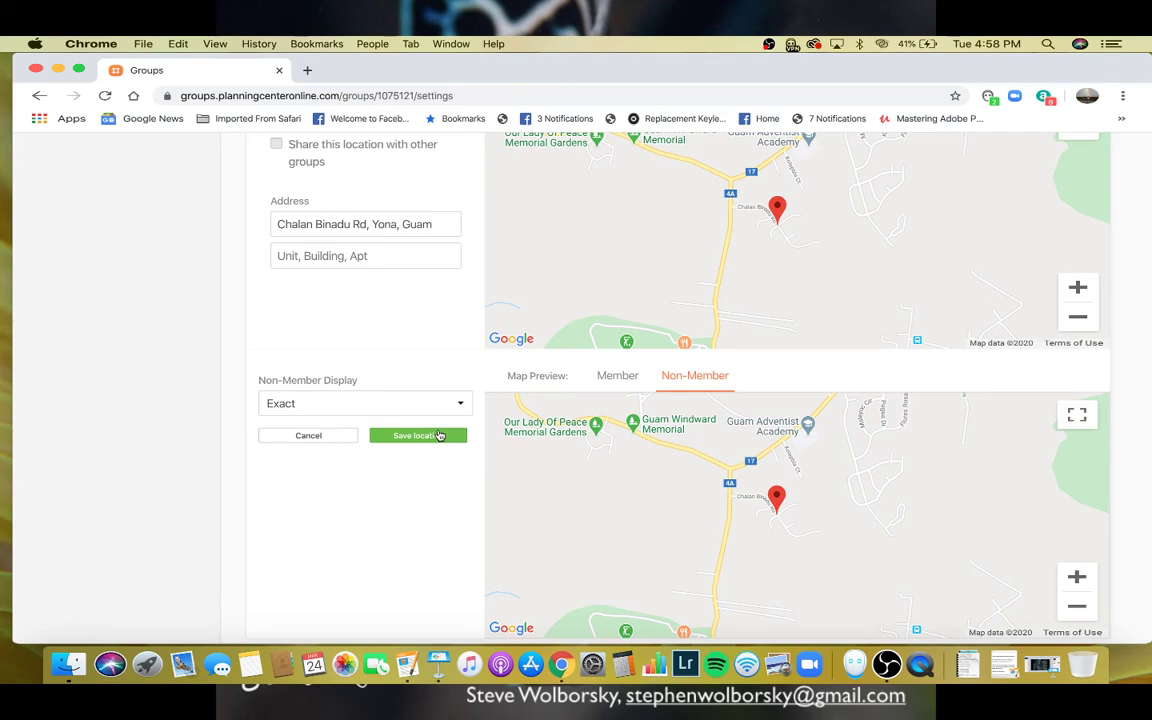
- Scroll down past the saved home location to the Enrollment and Event Reminders sections
scroll(445, 513, "down", 10)
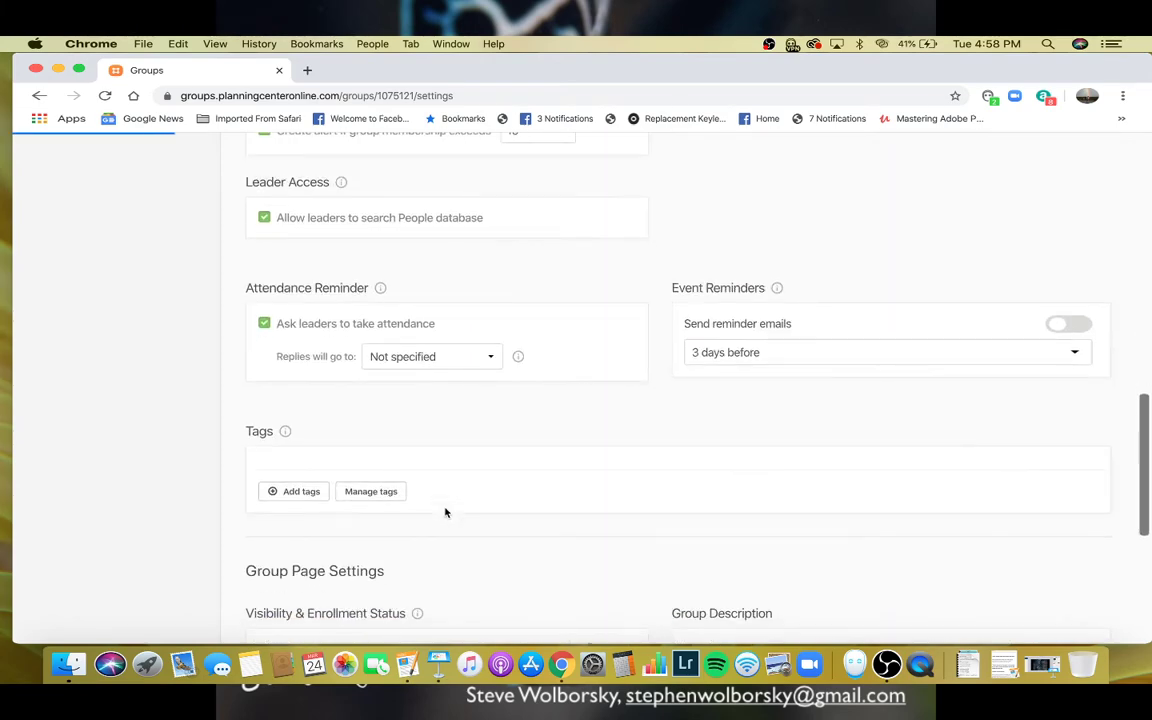
scroll(481, 445, "up", 5)
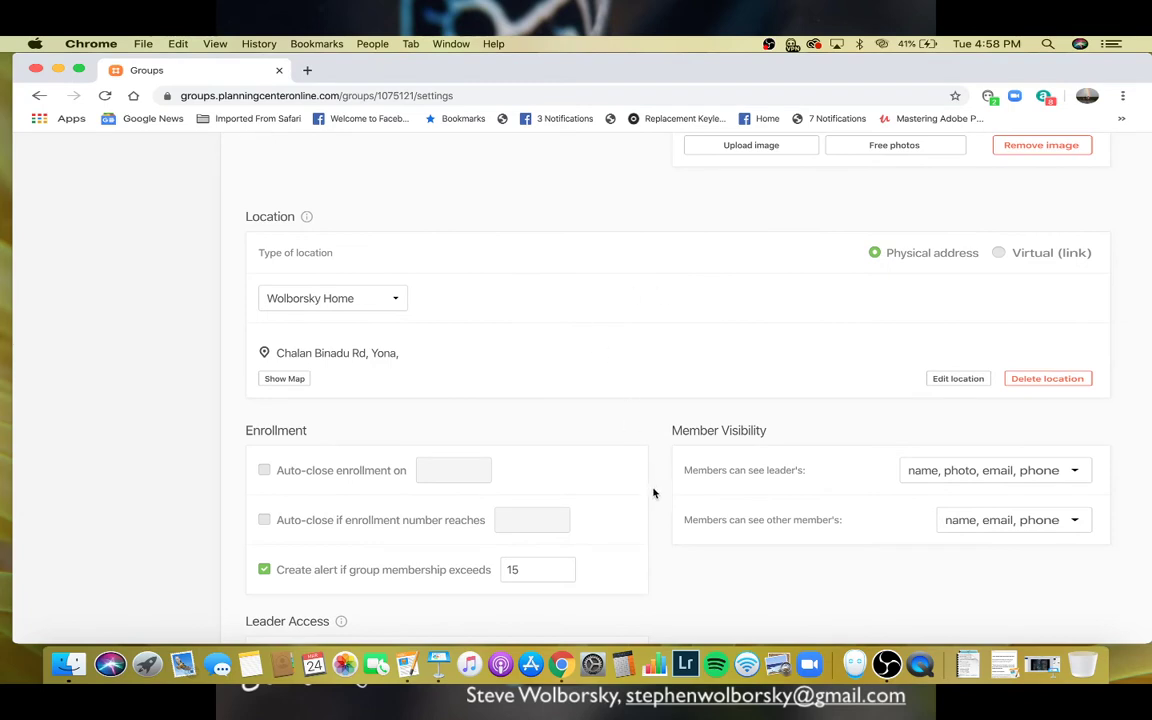
scroll(683, 607, "down", 3)
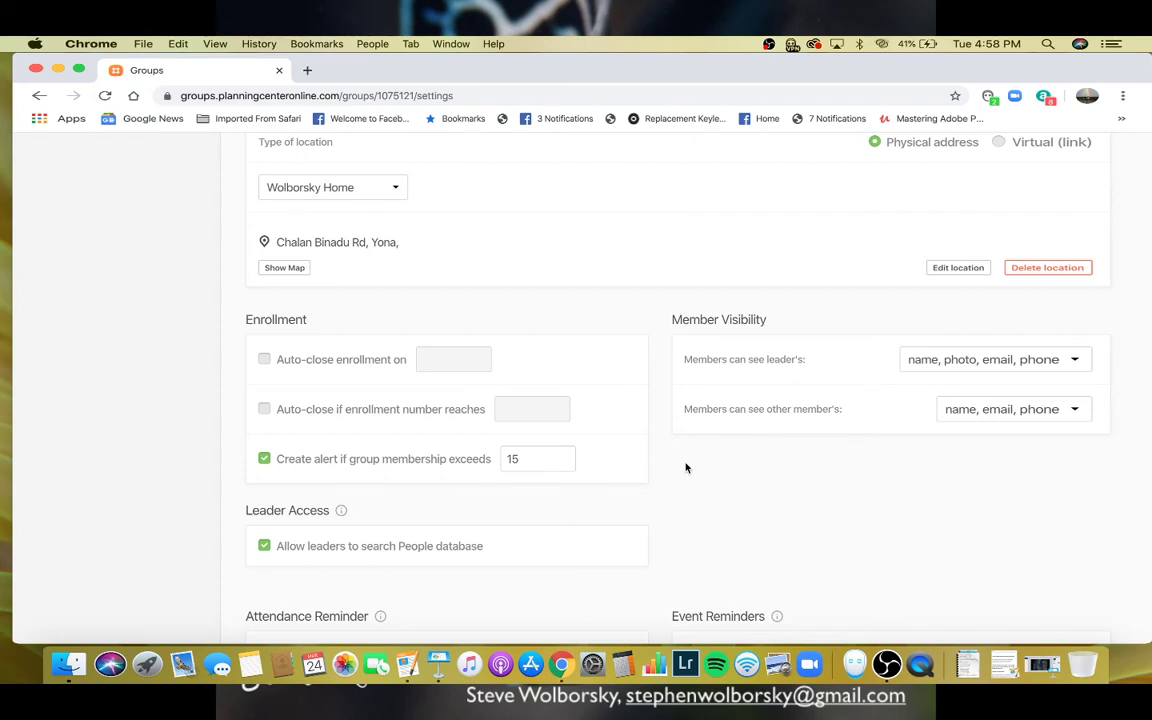
scroll(527, 532, "down", 2)
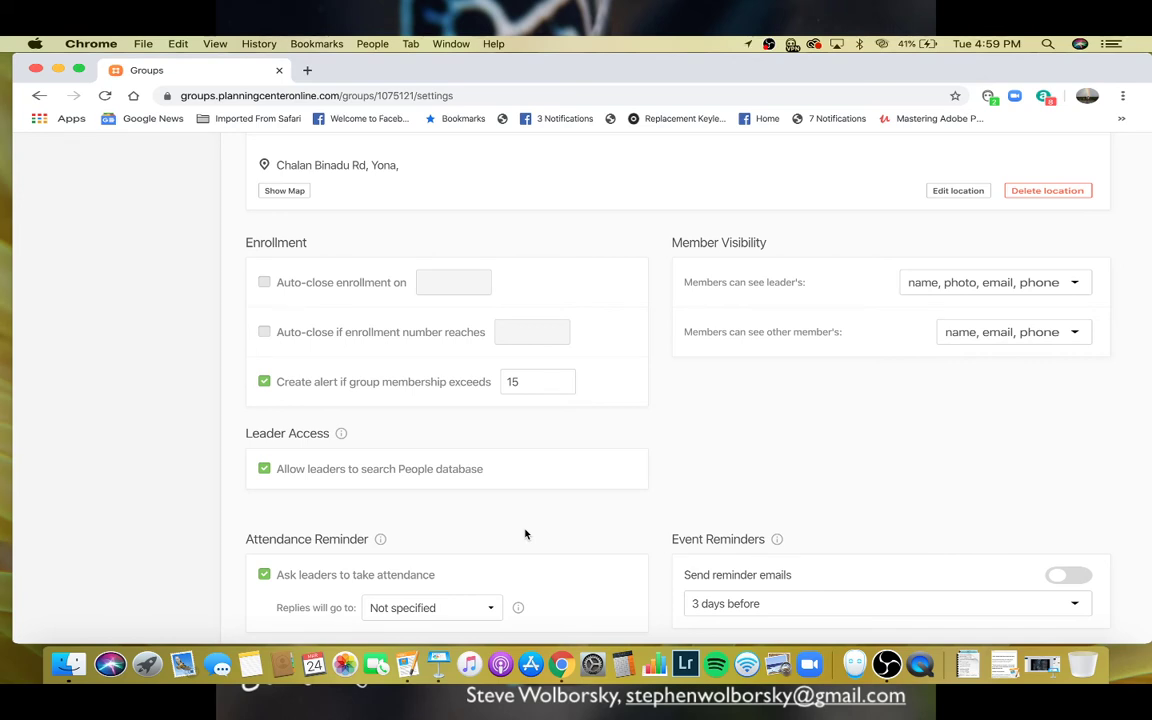
scroll(656, 509, "down", 7)
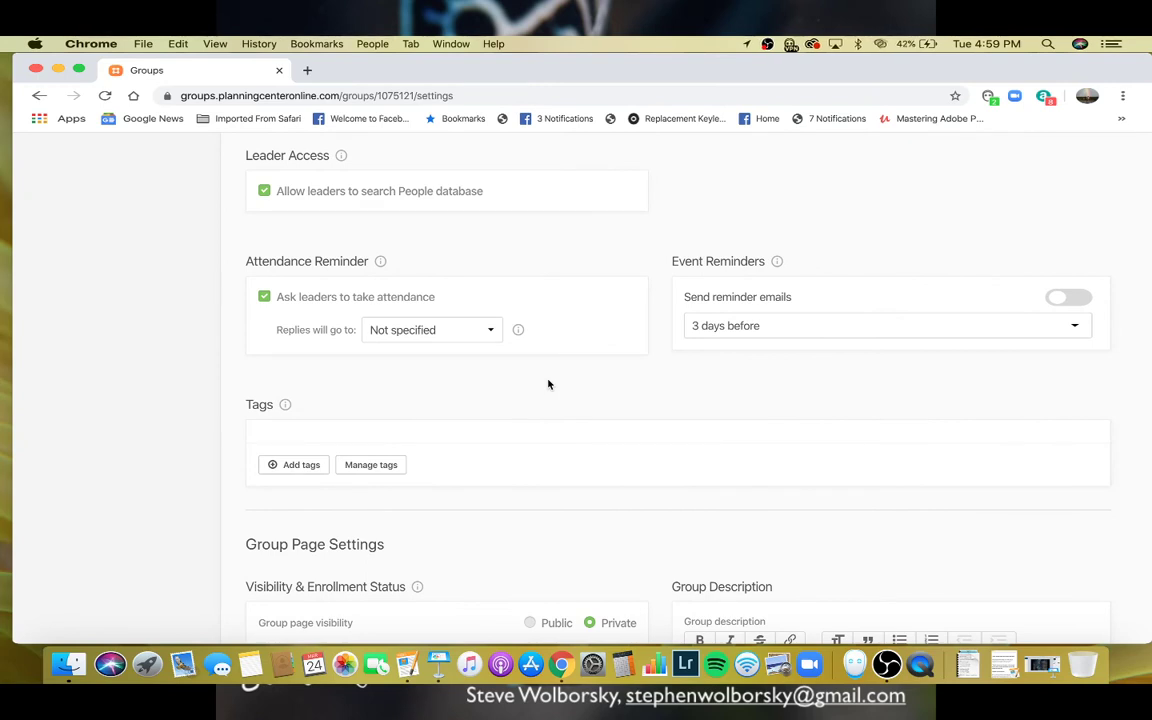
- Switch on event reminder emails, keeping the timing at 3 days before
left_click(496, 339)
left_click(495, 338)
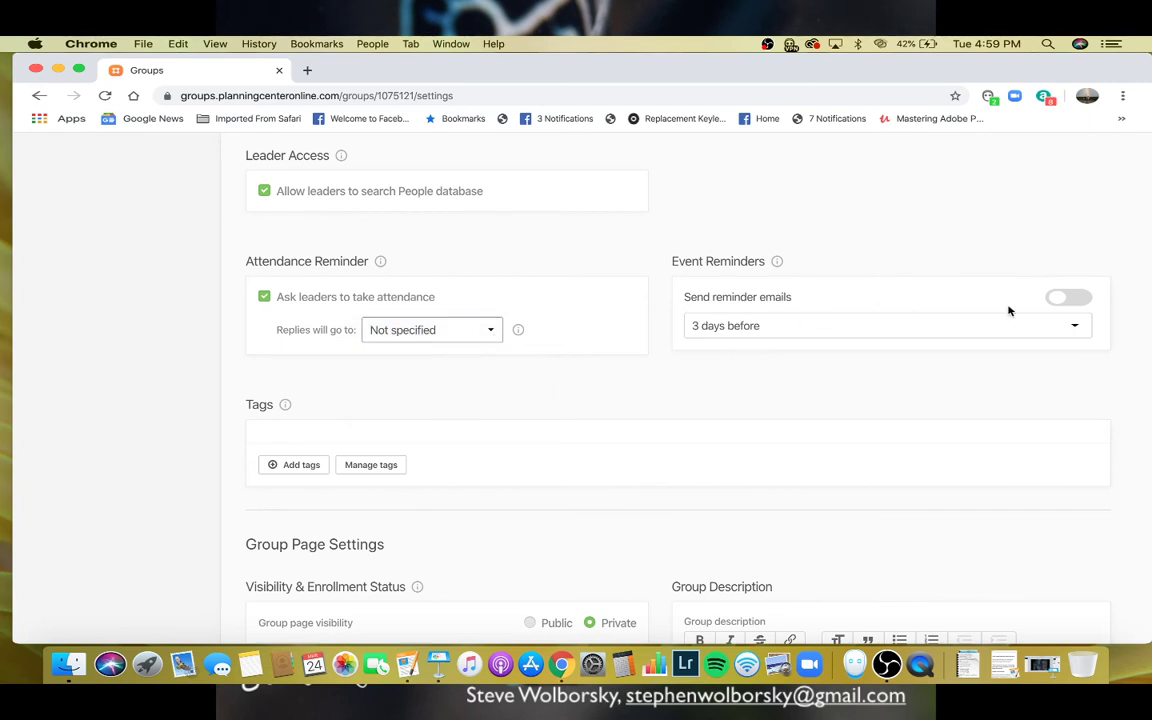
left_click(1076, 300)
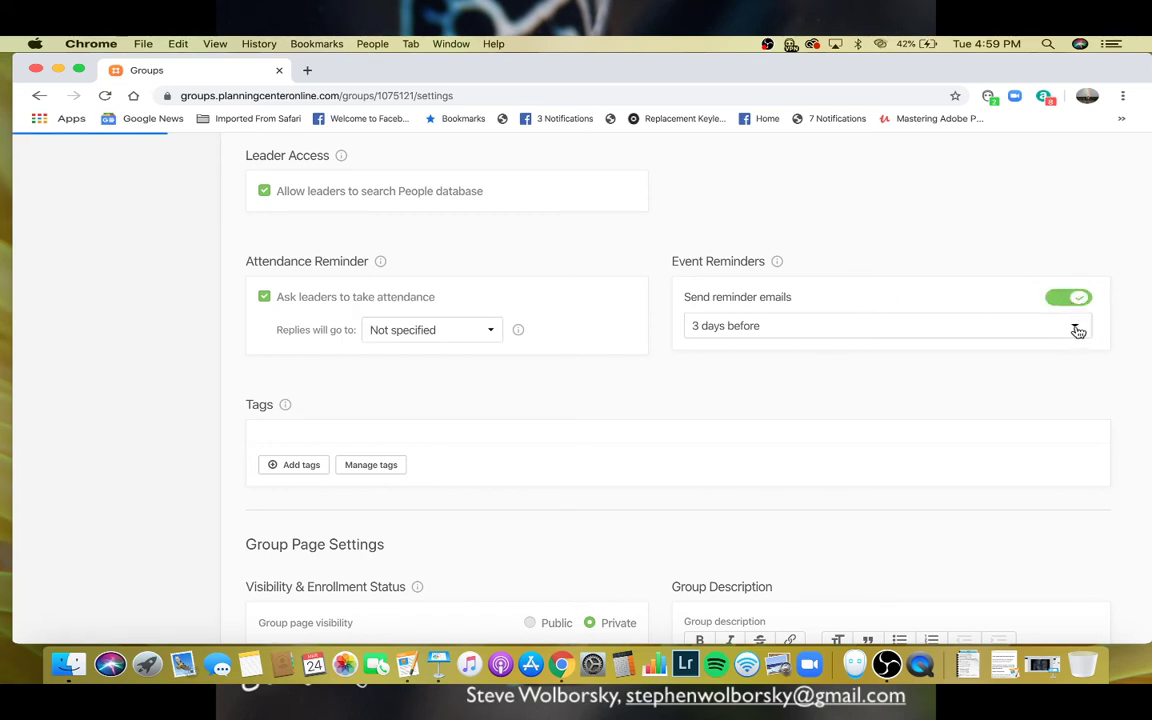
left_click(1075, 326)
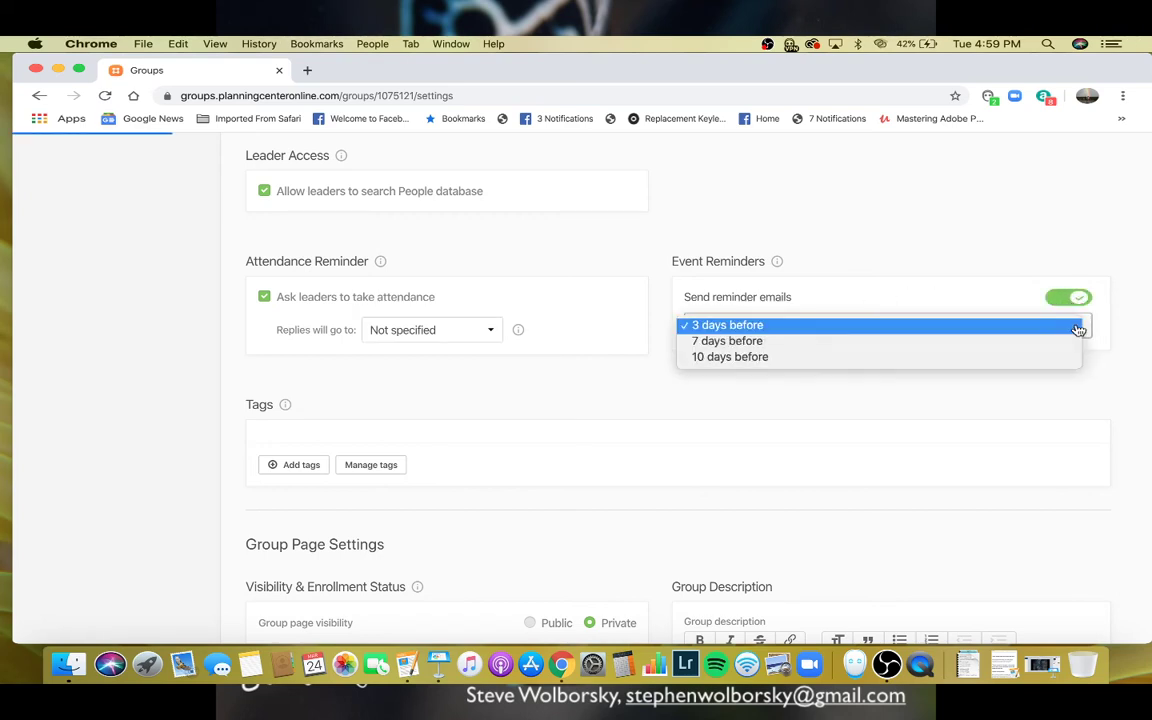
left_click(848, 326)
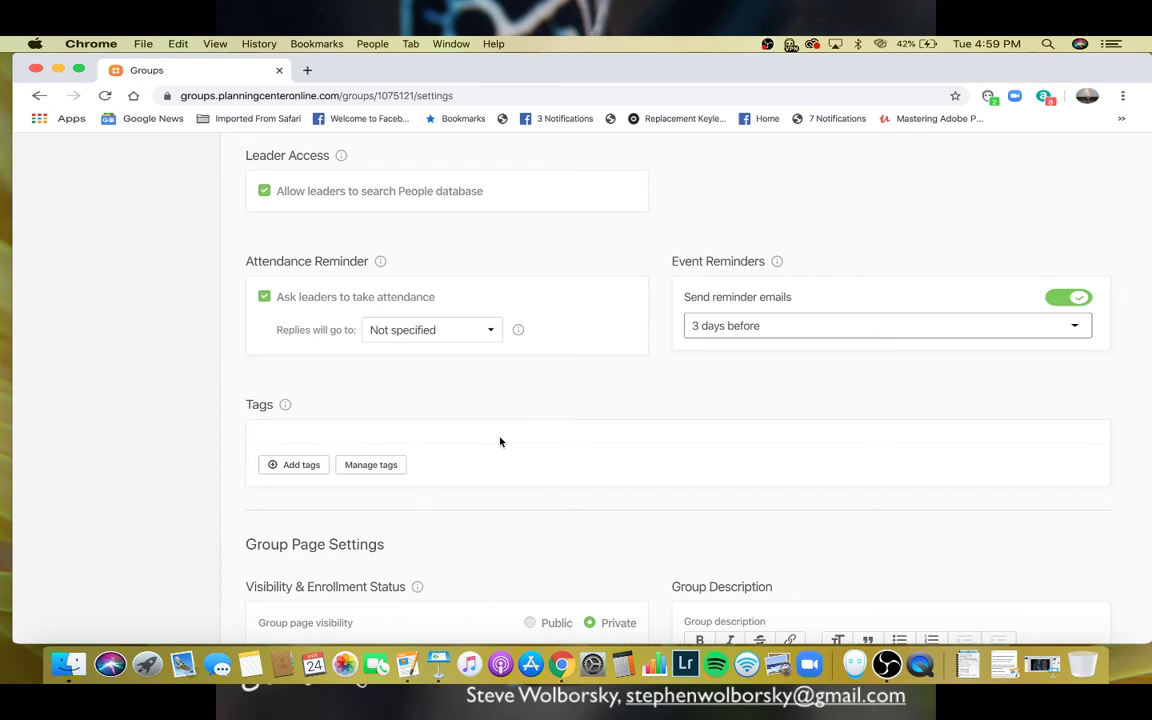
left_click(301, 465)
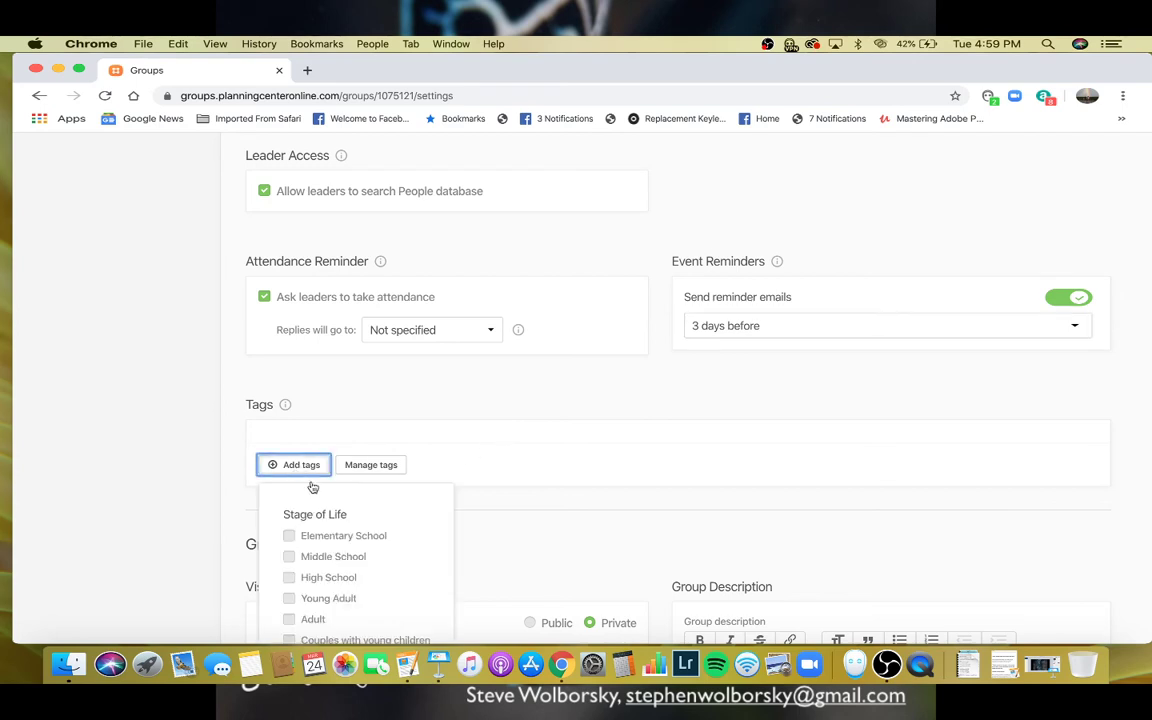
scroll(399, 585, "down", 8)
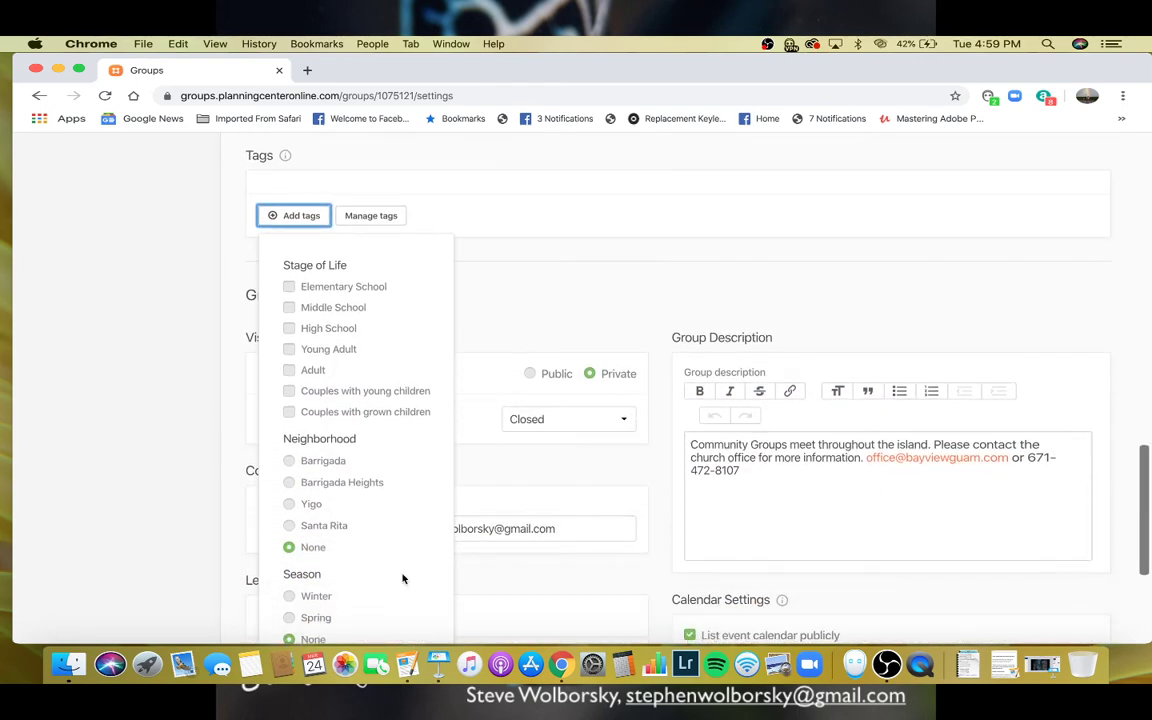
scroll(403, 578, "up", 6)
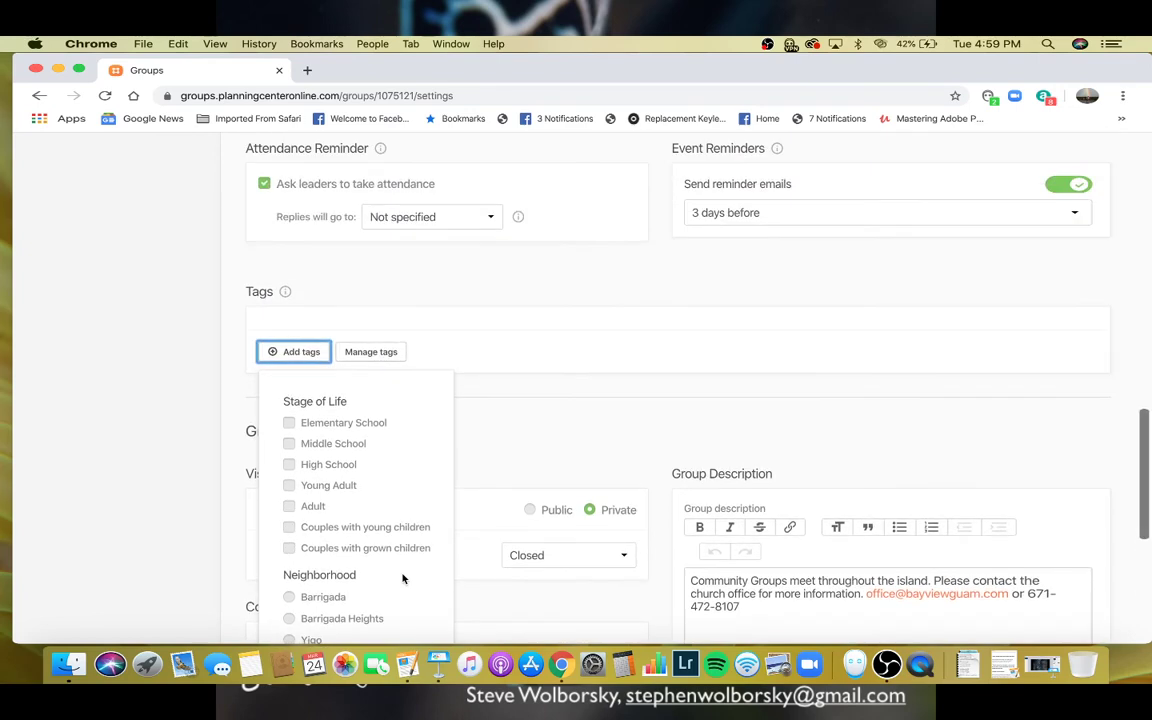
left_click(441, 319)
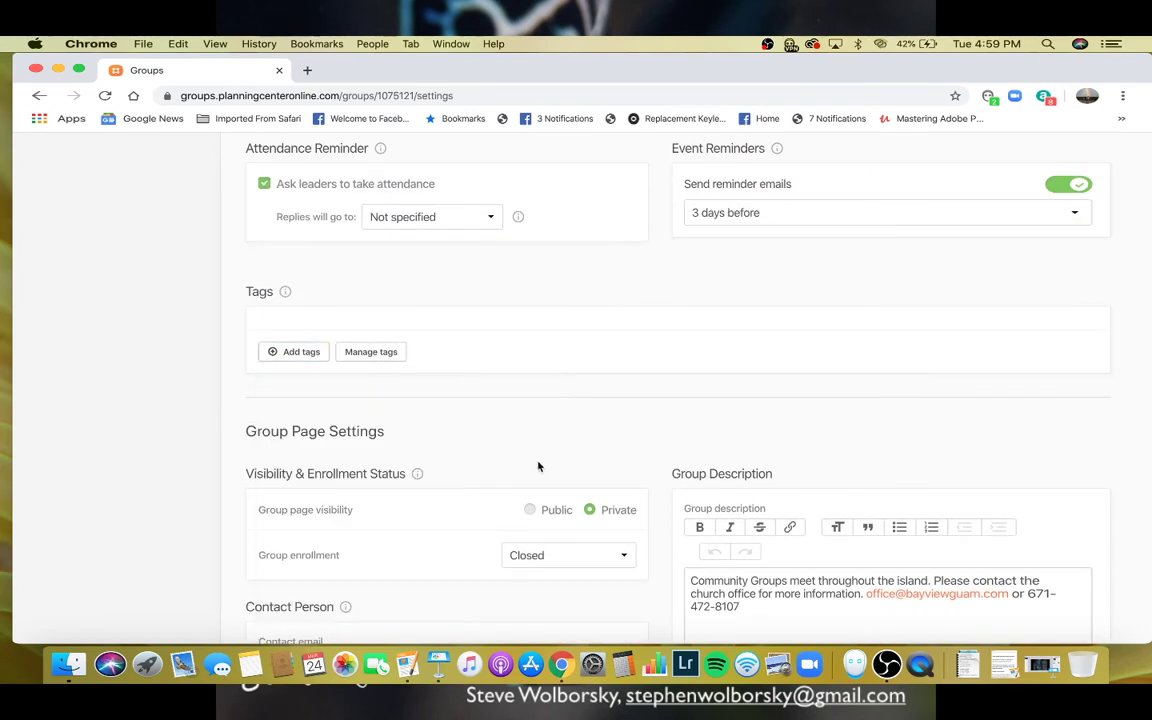
scroll(437, 514, "down", 3)
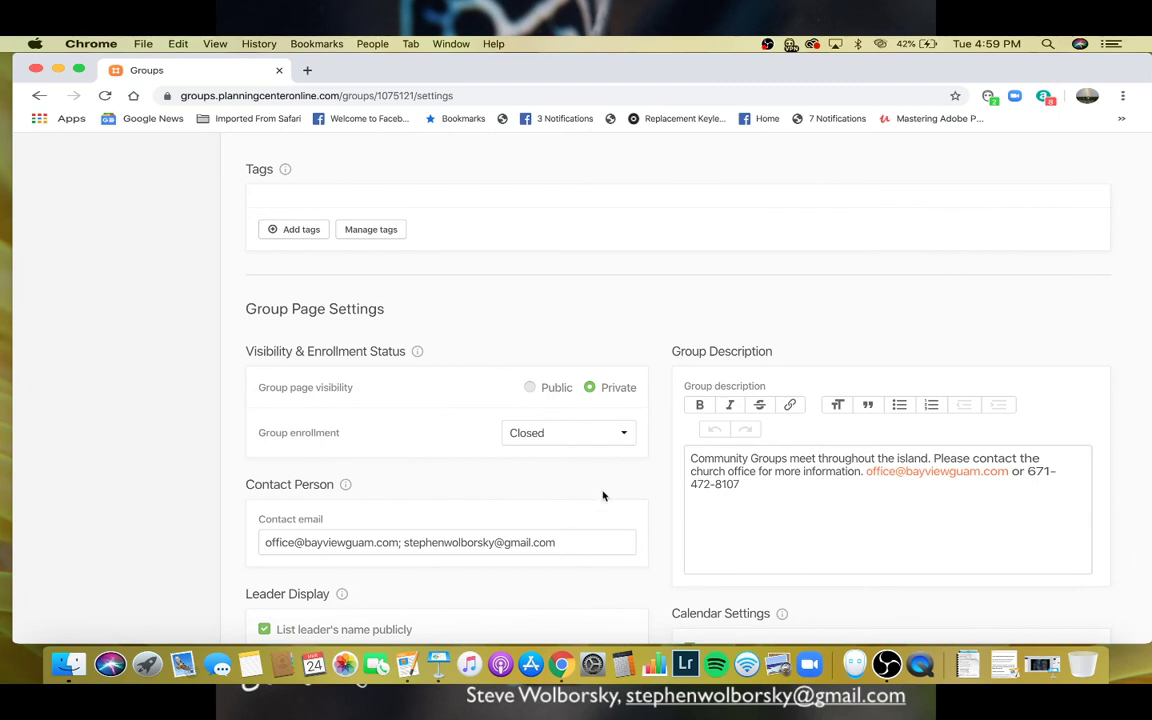
- Set group page visibility to Public and group enrollment to 'Open: request to join'
left_click(530, 389)
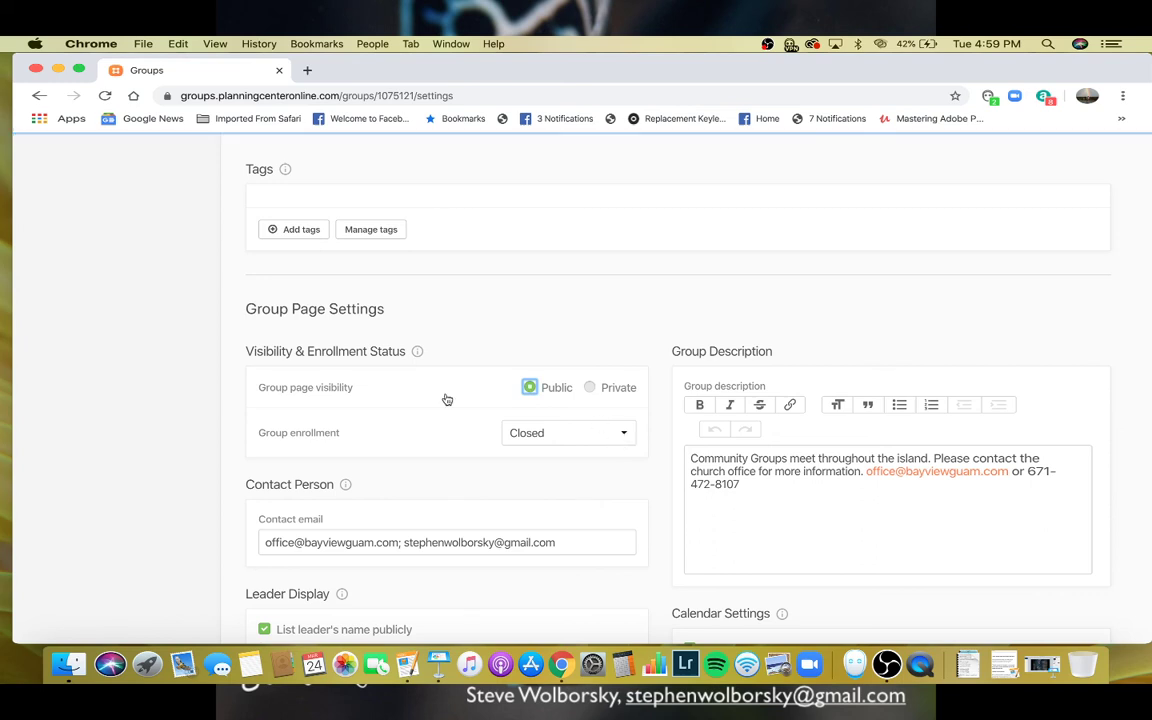
left_click(626, 435)
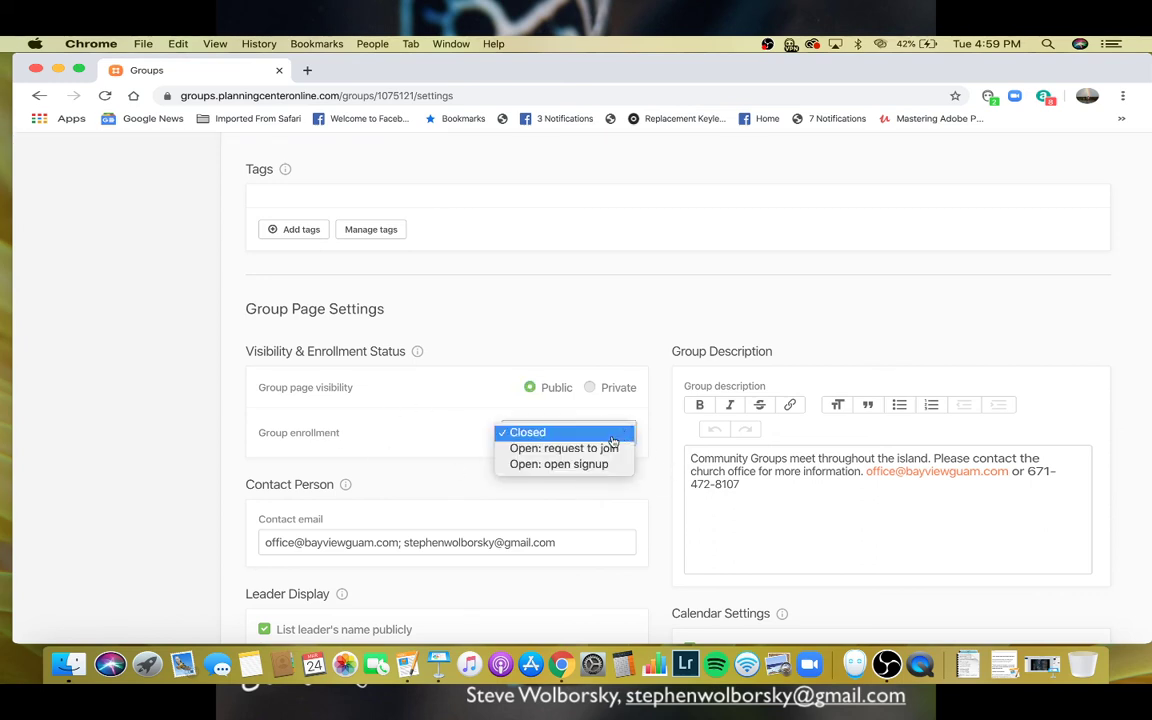
left_click(605, 448)
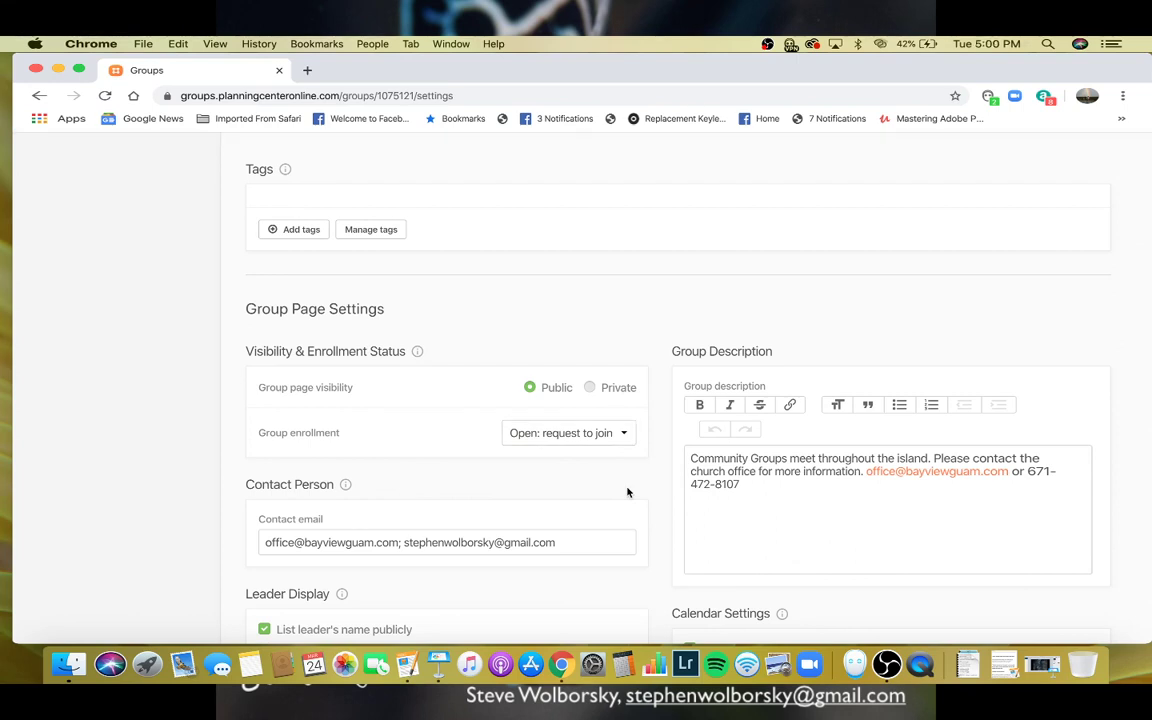
- Delete the church office address and leftover space from the contact email, then save
left_click(594, 540)
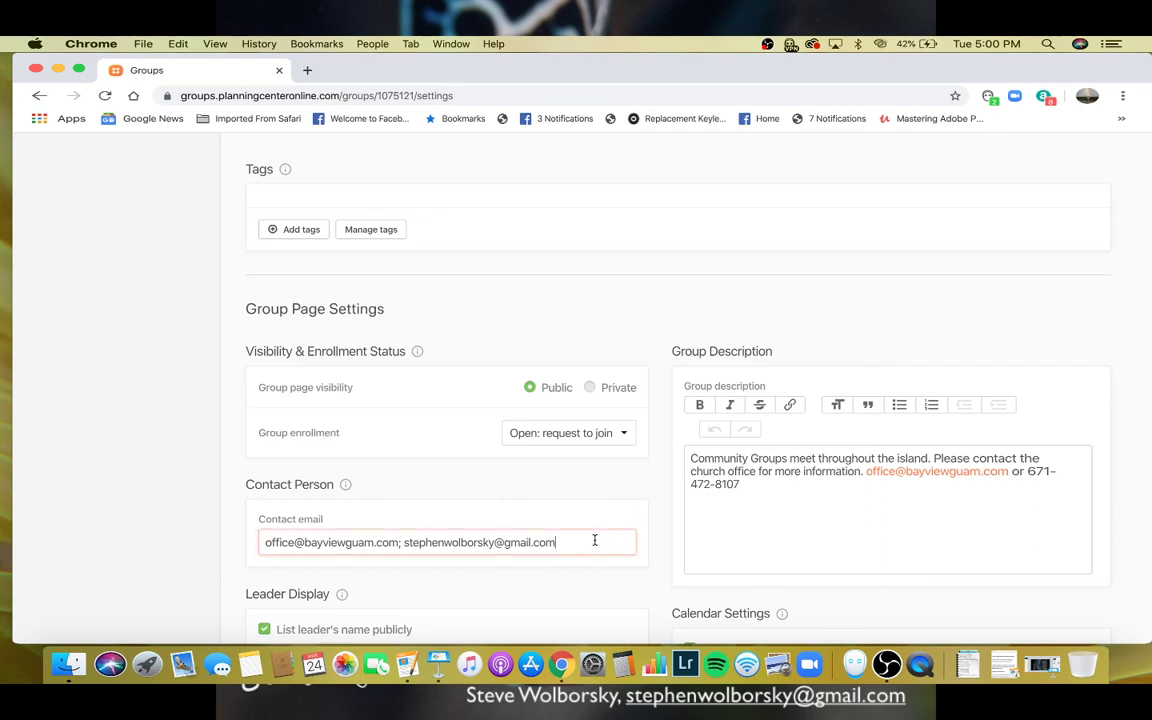
left_click_drag(401, 542, 248, 550)
key("BackSpace")
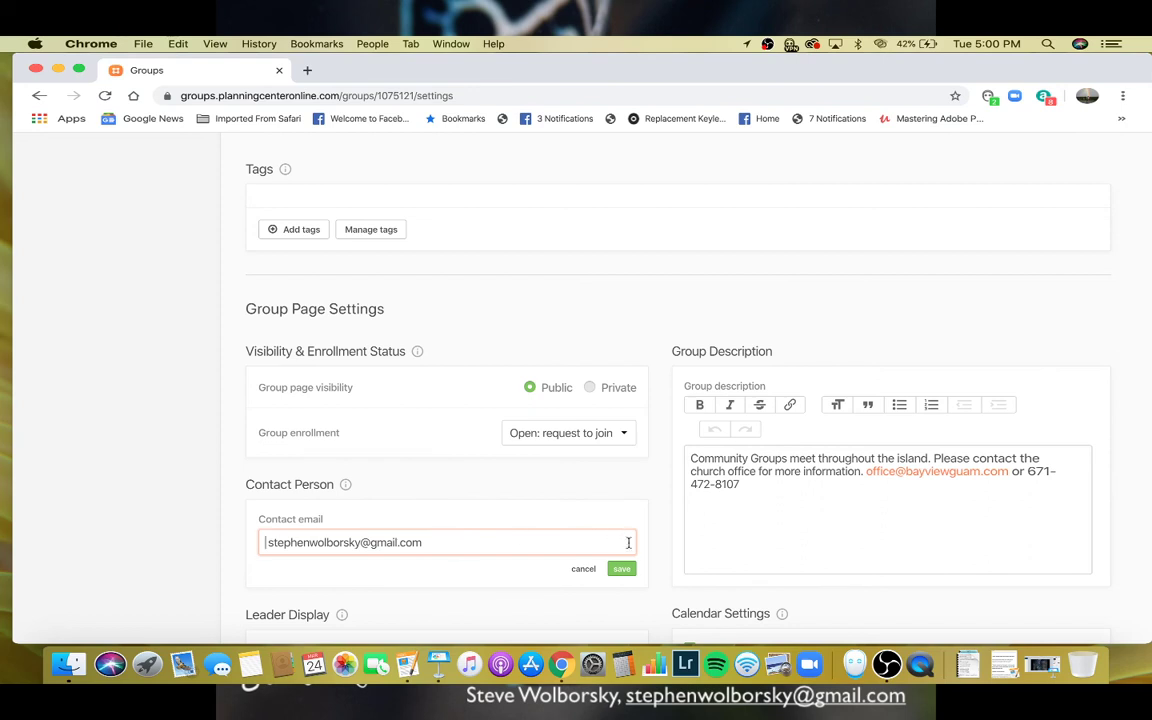
key("Delete")
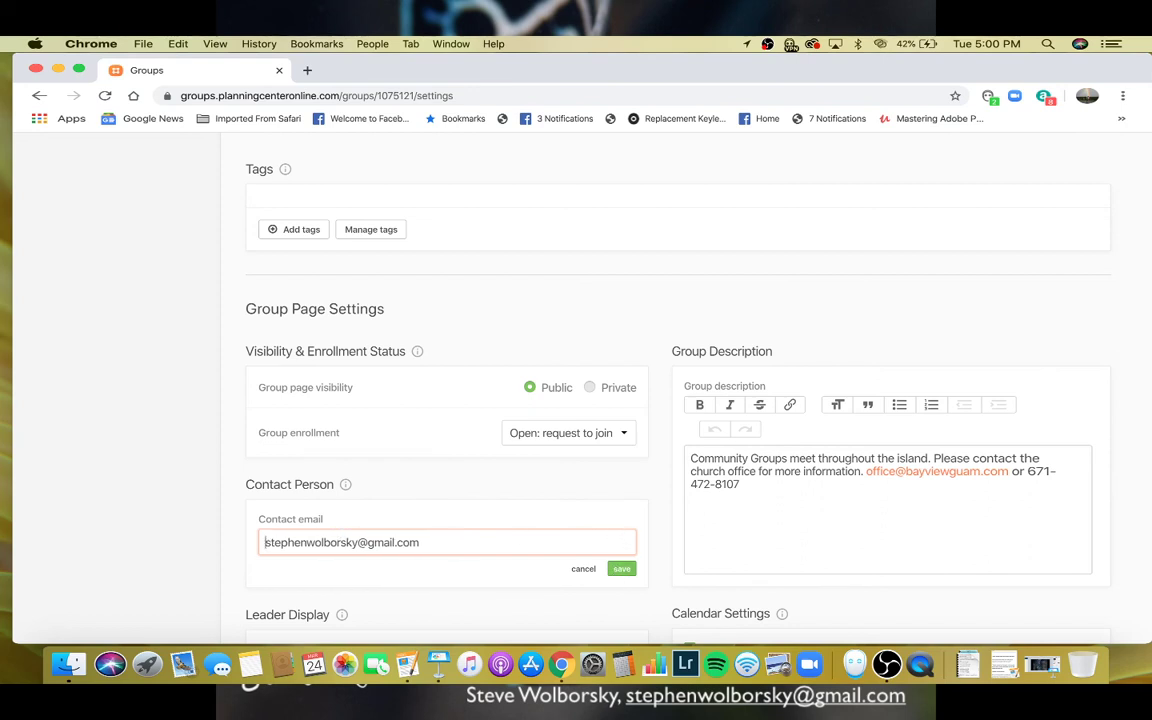
left_click(620, 568)
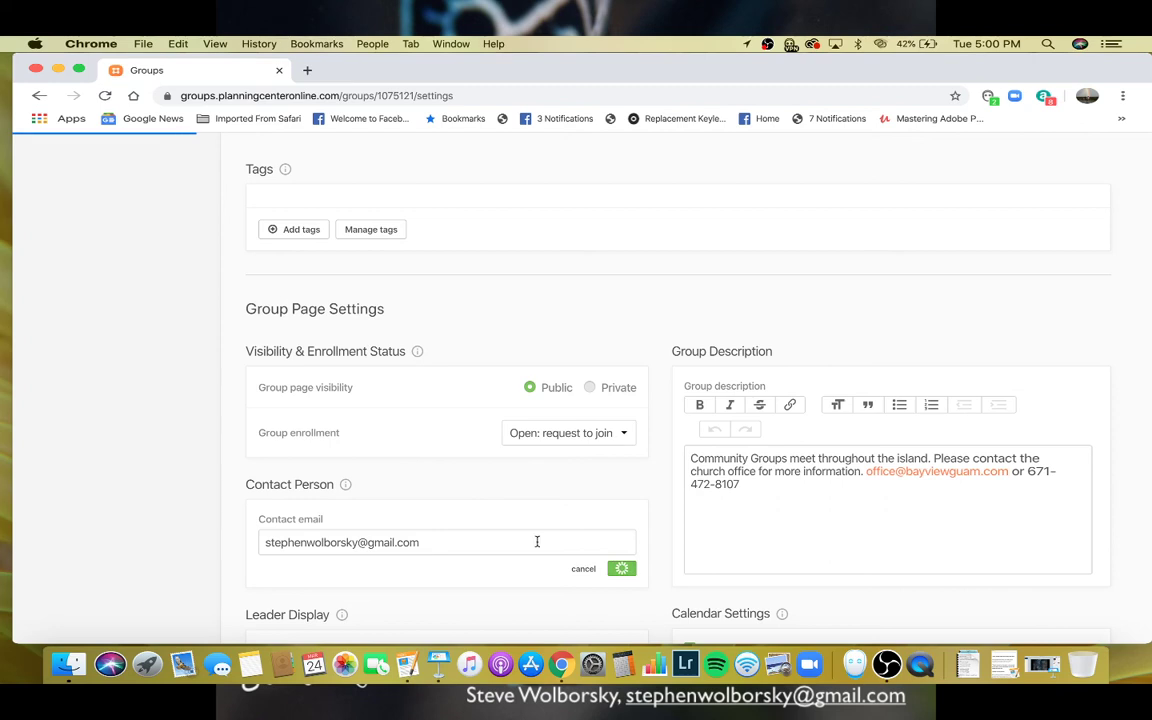
left_click(710, 457)
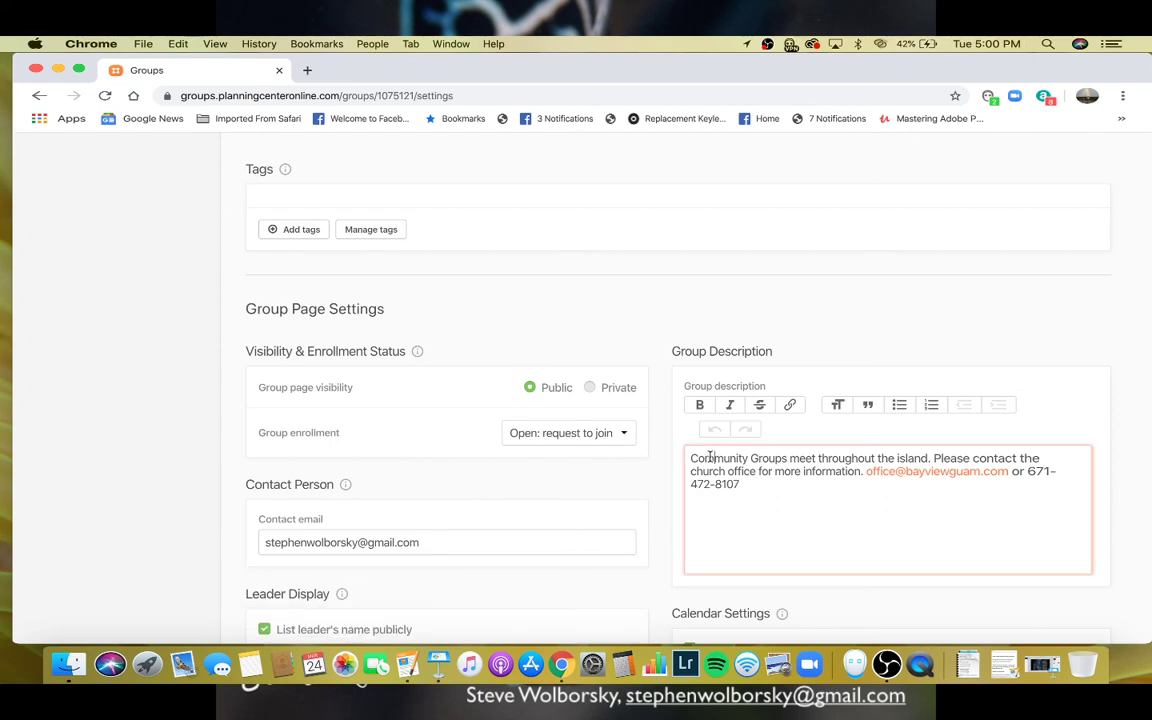
scroll(710, 457, "down", 3)
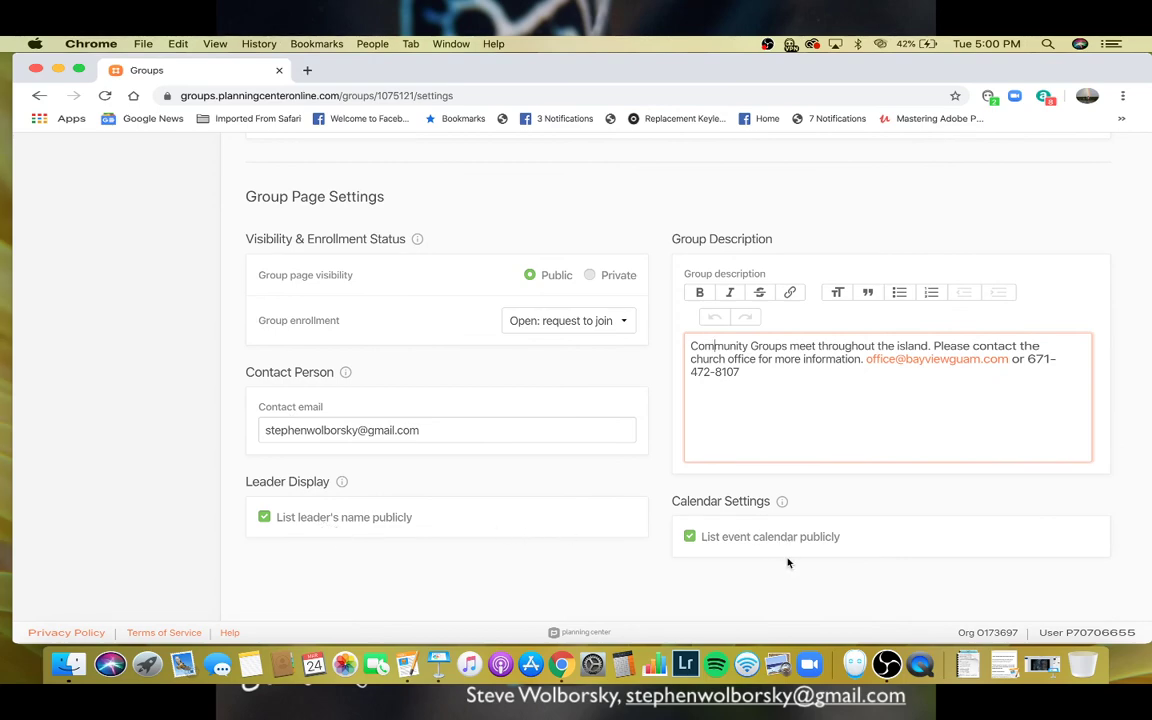
scroll(787, 561, "up", 4)
scroll(760, 540, "up", 10)
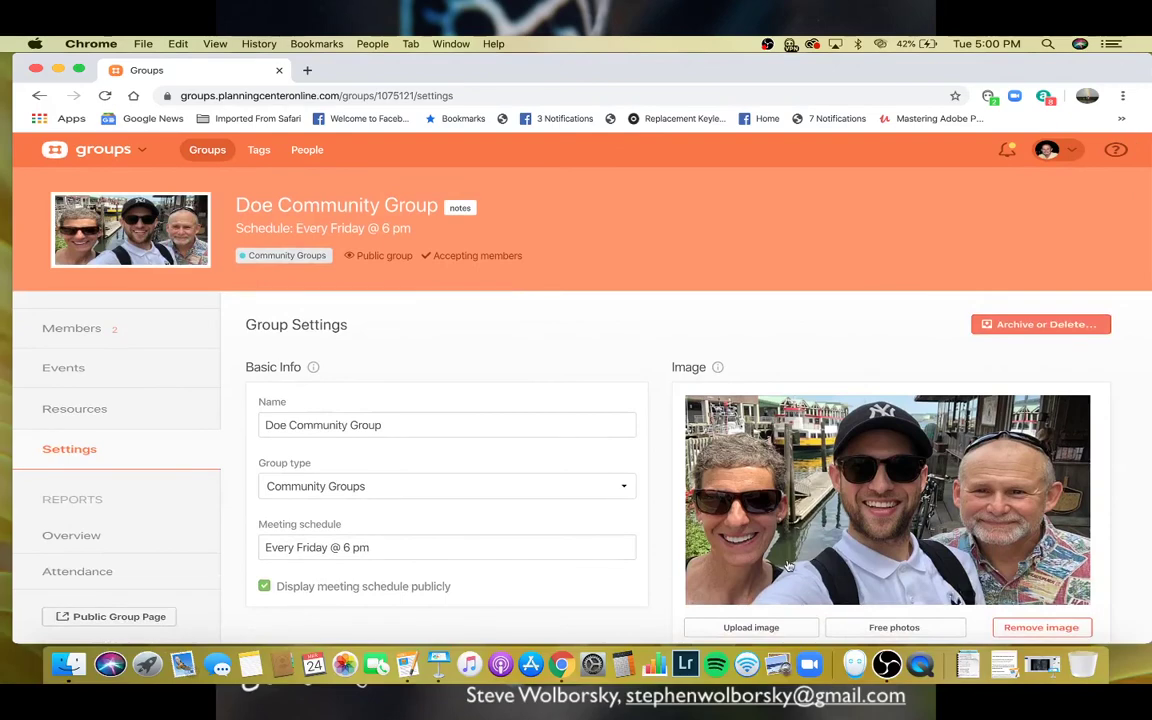